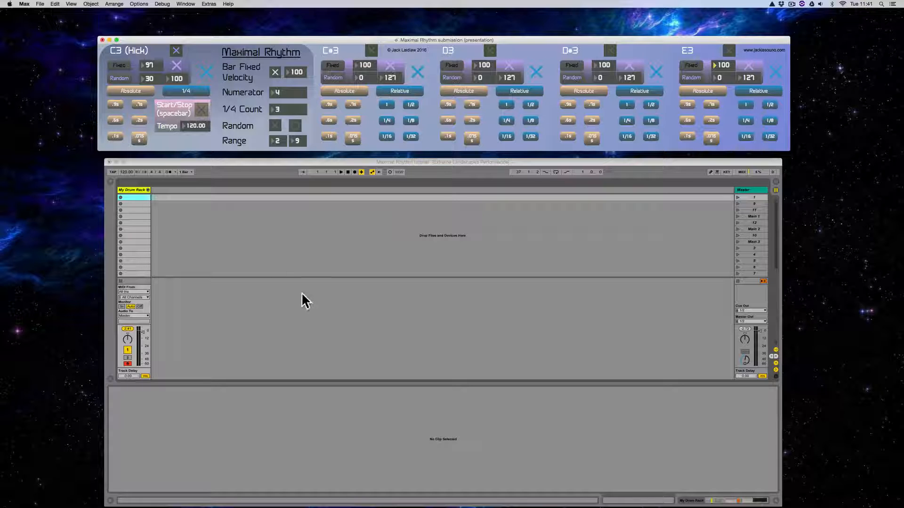
- Switch to Ableton Live, show the My Drum Rack track's devices, and audition the Kick, Snare and Snare rim shot pads
click(262, 165)
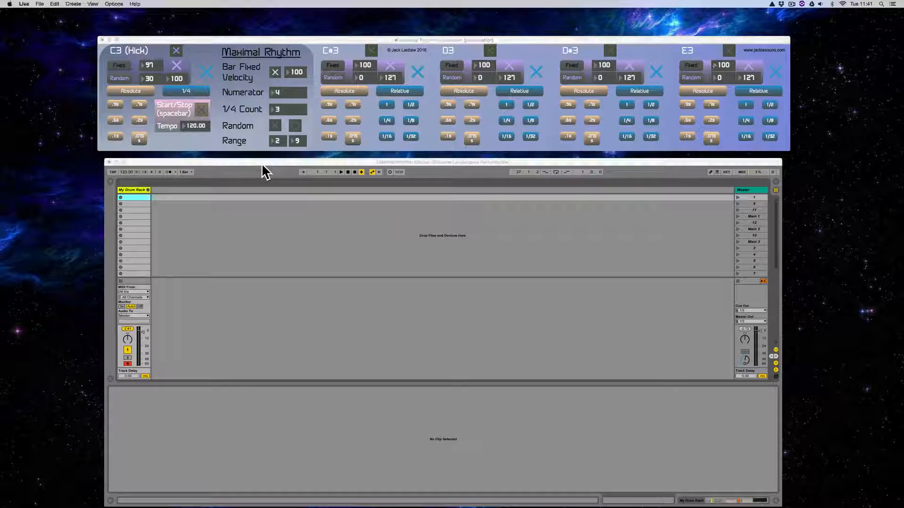
double_click(137, 190)
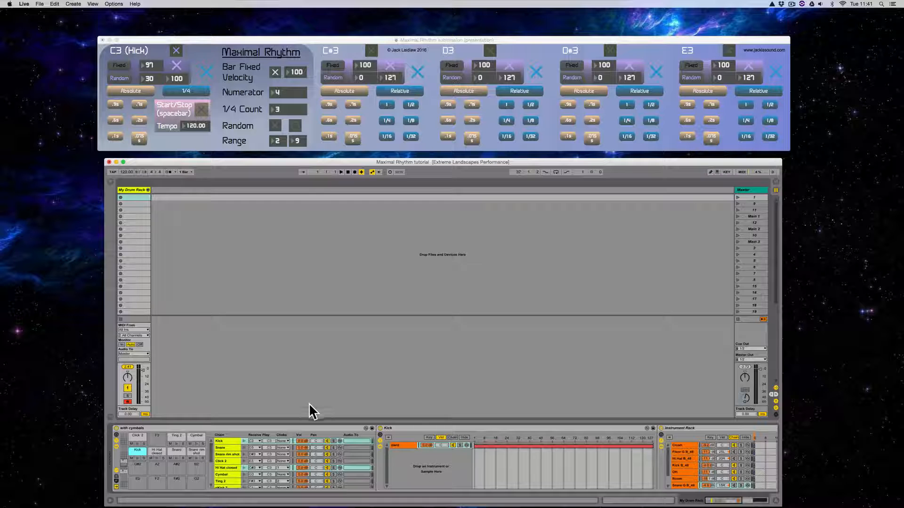
click(137, 457)
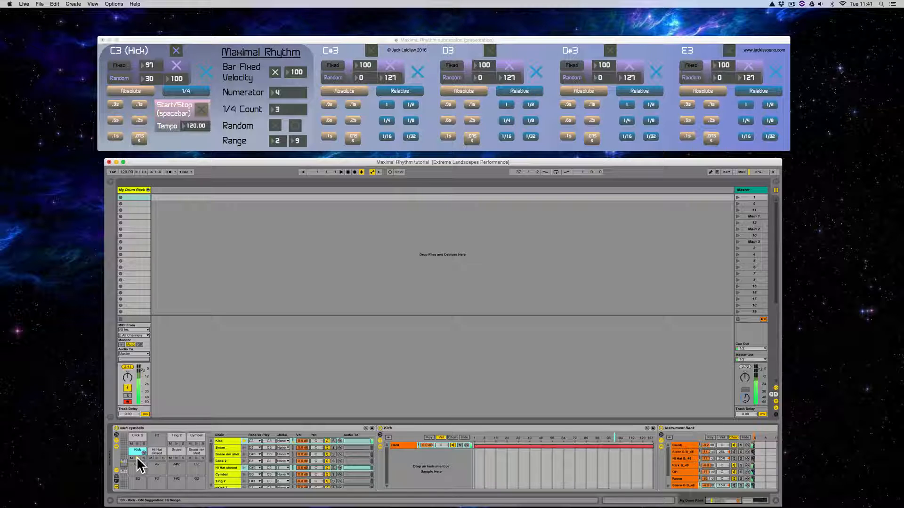
click(176, 458)
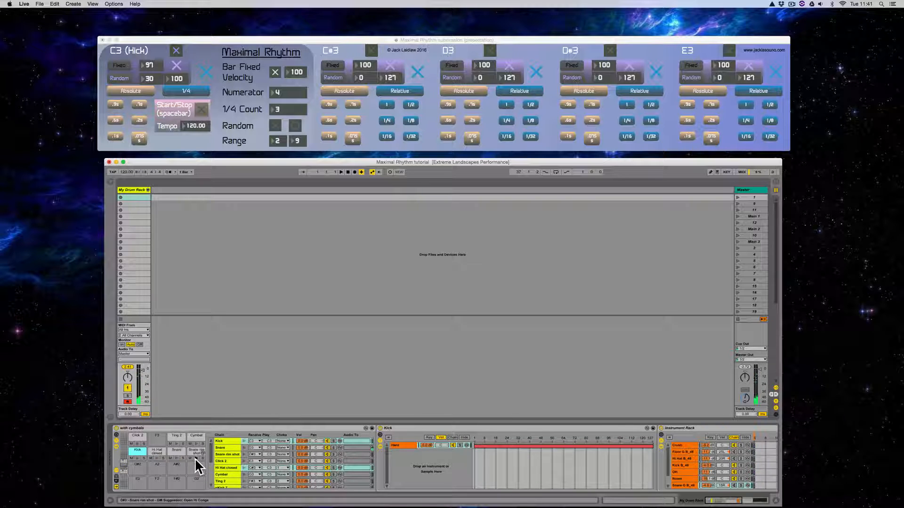
click(196, 460)
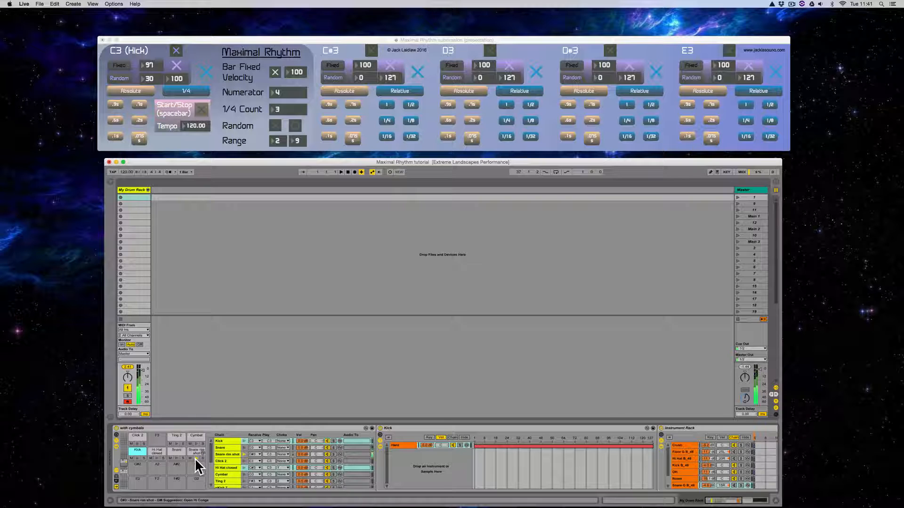
- Audition the Click 2, Ting 2 and Cymbal pads and inspect the Hi Hat closed pad's chain
click(137, 444)
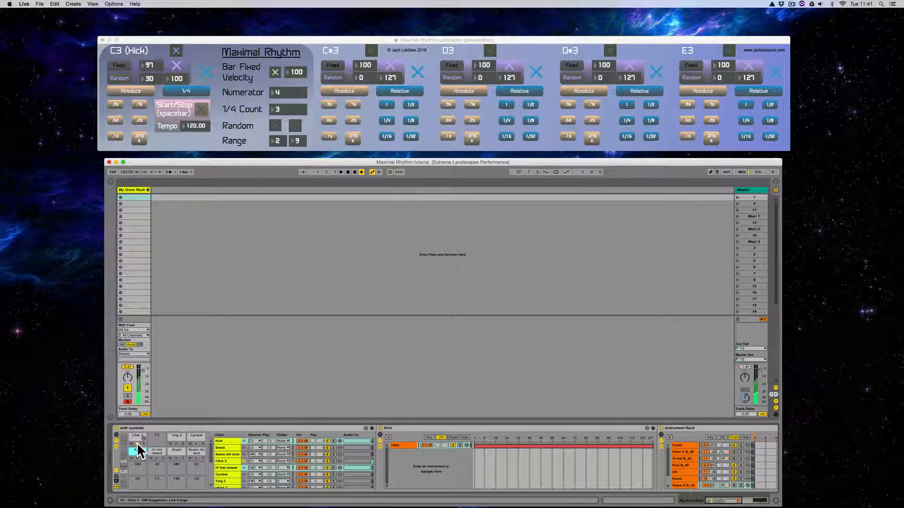
click(176, 443)
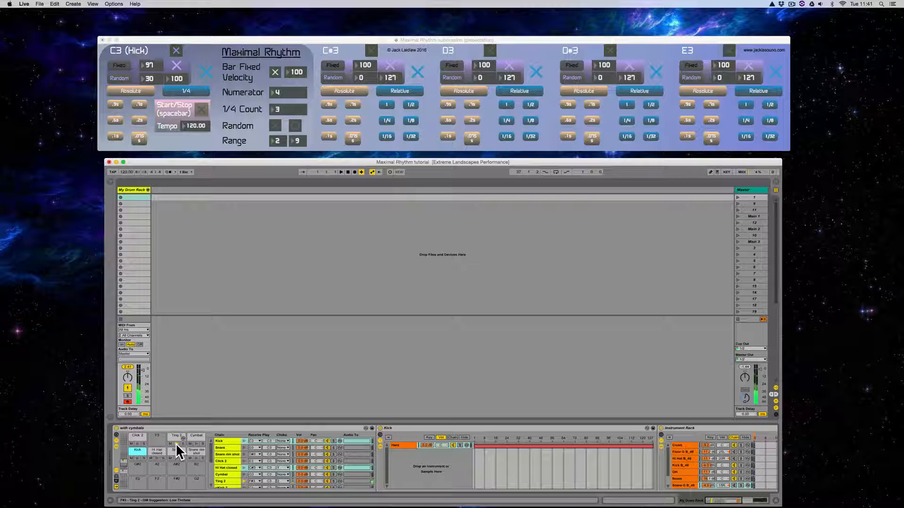
click(203, 439)
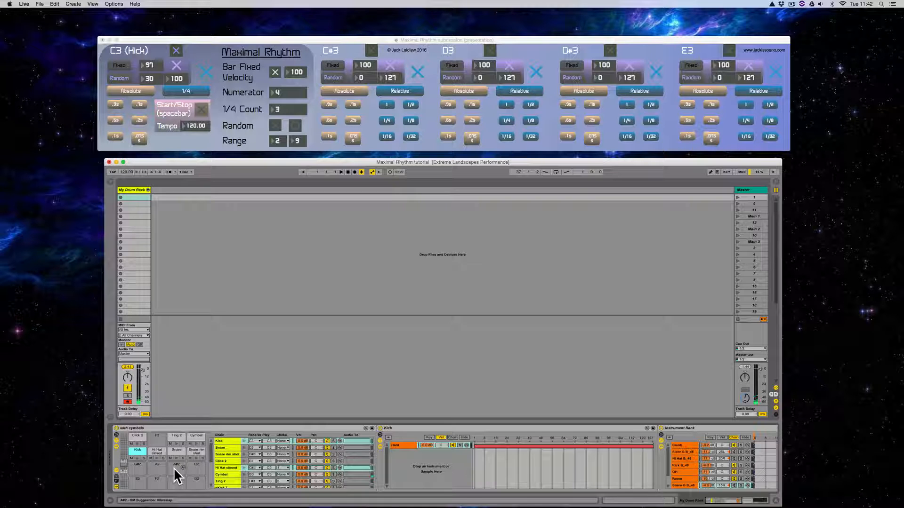
click(156, 453)
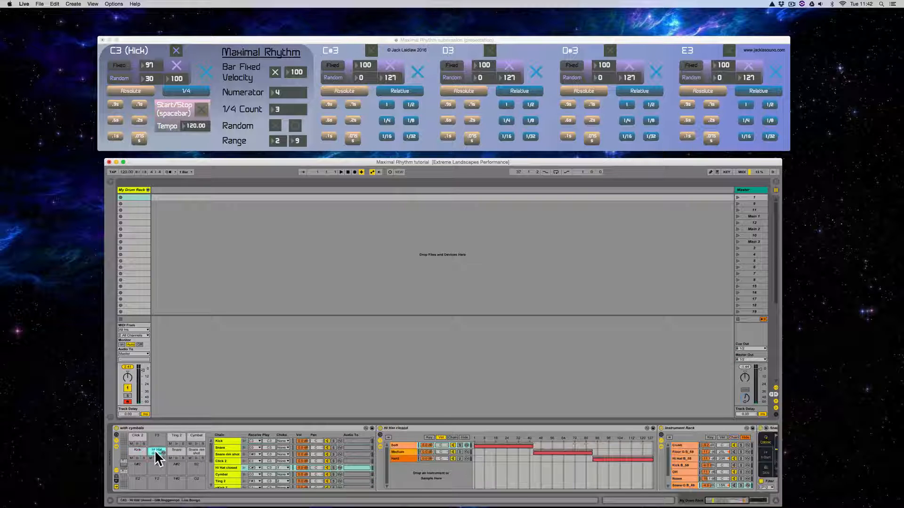
click(136, 439)
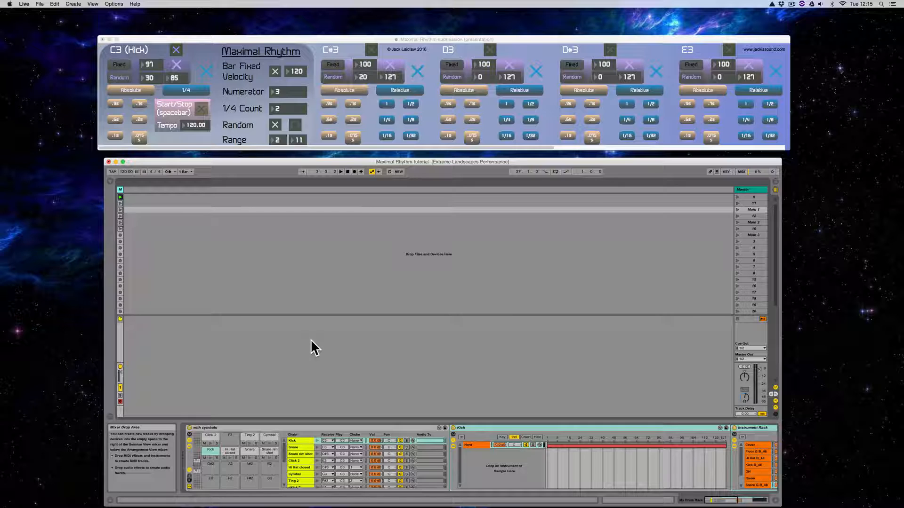
- Examine the Kick pad's nested chains, going from Hard through Crush to the first Drum Crush sample
click(301, 440)
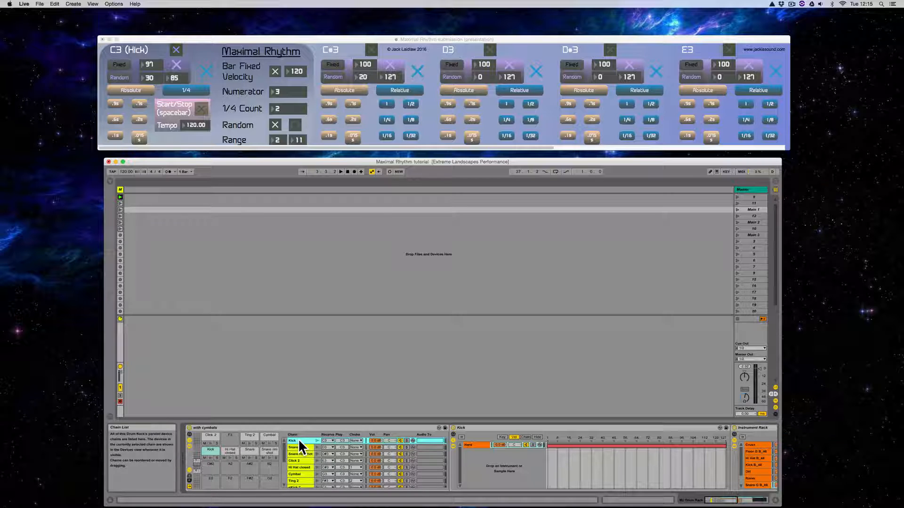
click(475, 445)
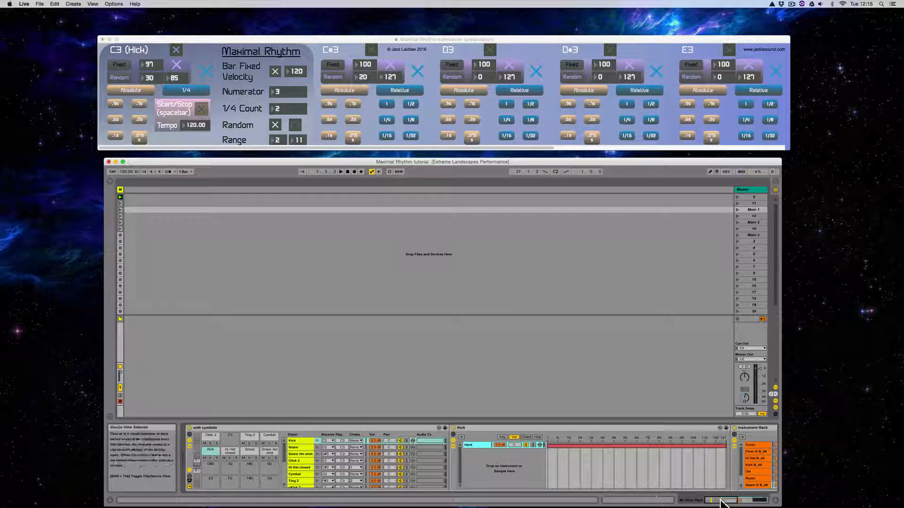
drag(722, 502, 748, 502)
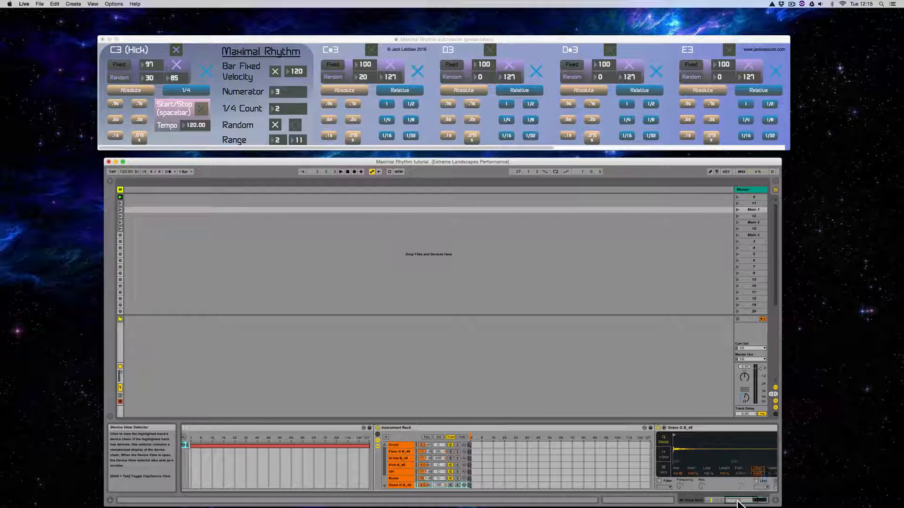
click(400, 443)
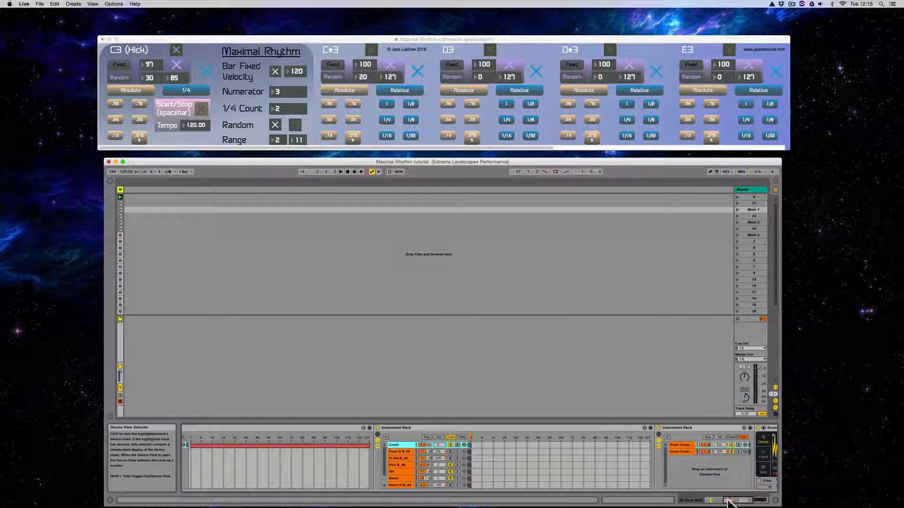
drag(727, 502, 750, 501)
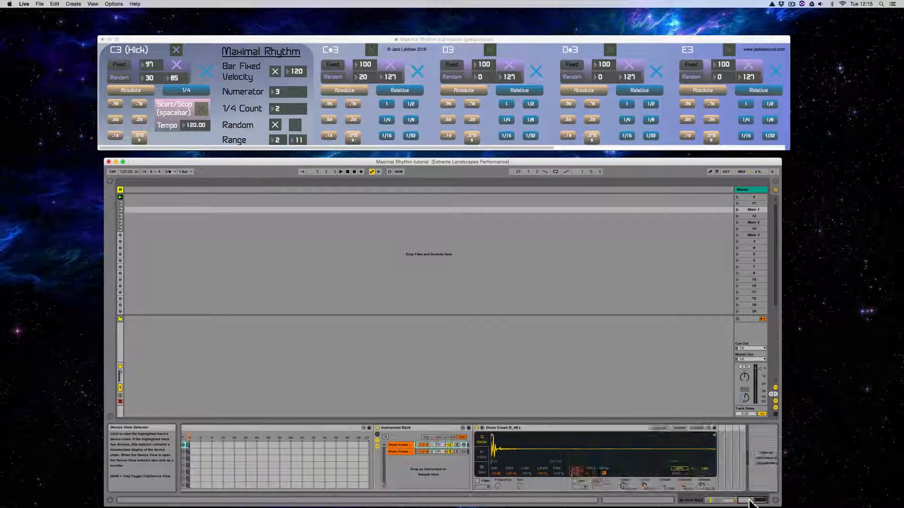
click(406, 446)
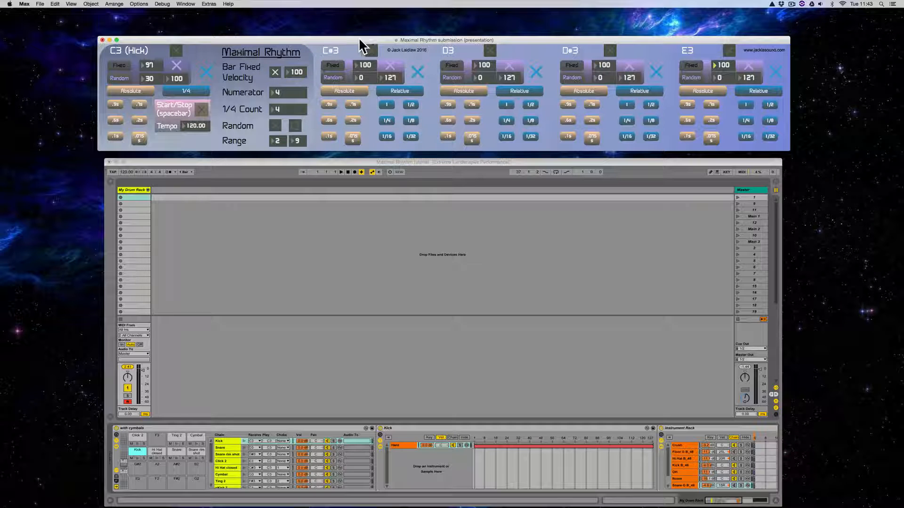
- Run the Maximal Rhythm sequencer in Max, leave the C3 (Kick) voice switched on, and stop the sequencer
key(space)
click(176, 51)
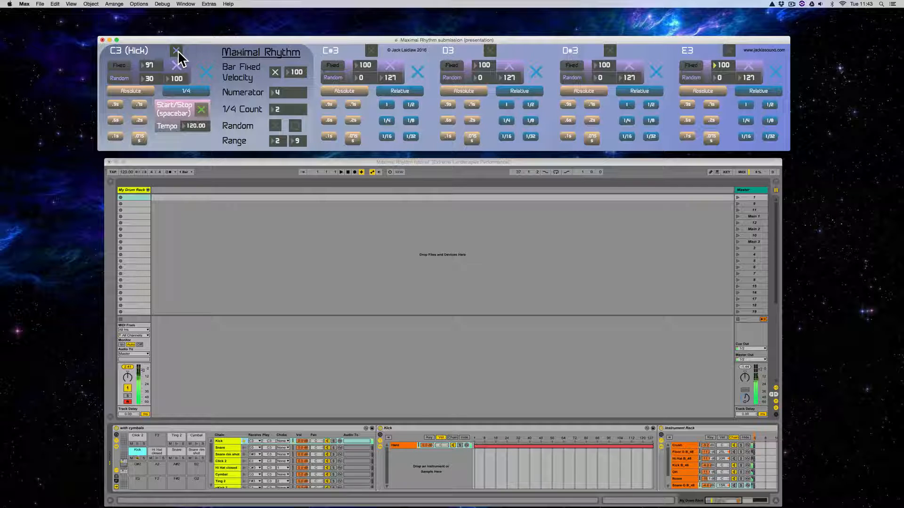
click(177, 50)
click(177, 50)
key(space)
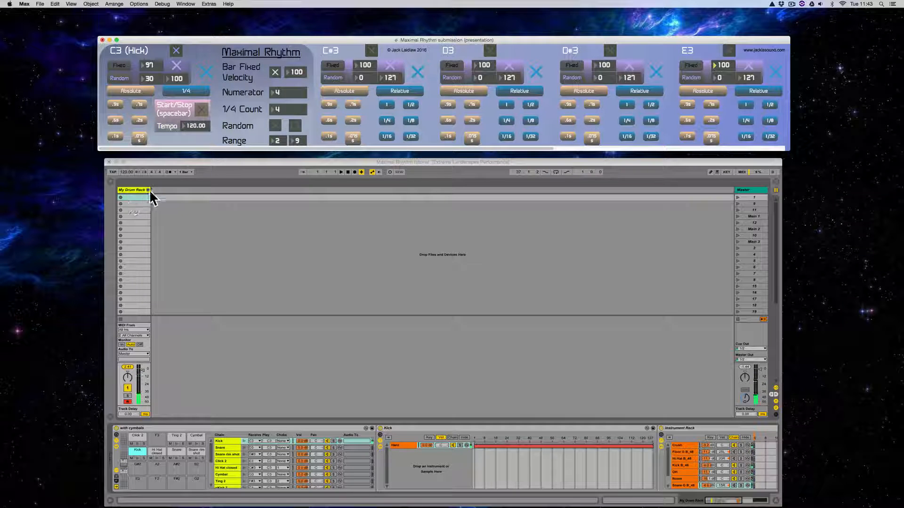
- Record the Maximal Rhythm kick pattern into the first clip slot of My Drum Rack in Live, showing the clip's notes
click(219, 164)
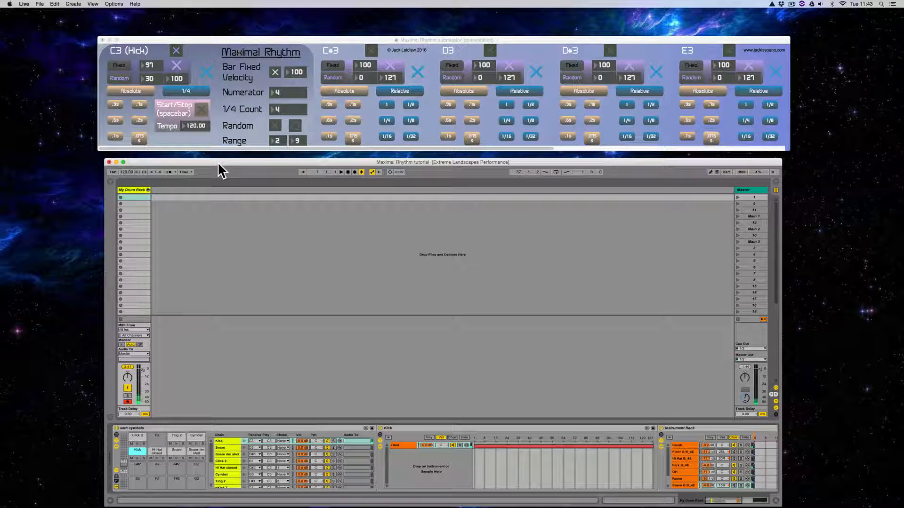
click(120, 196)
click(245, 36)
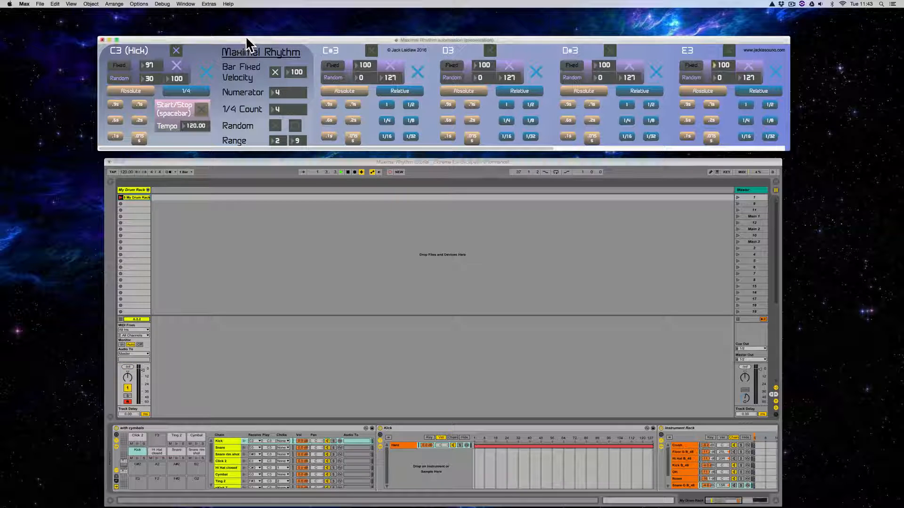
key(space)
click(142, 197)
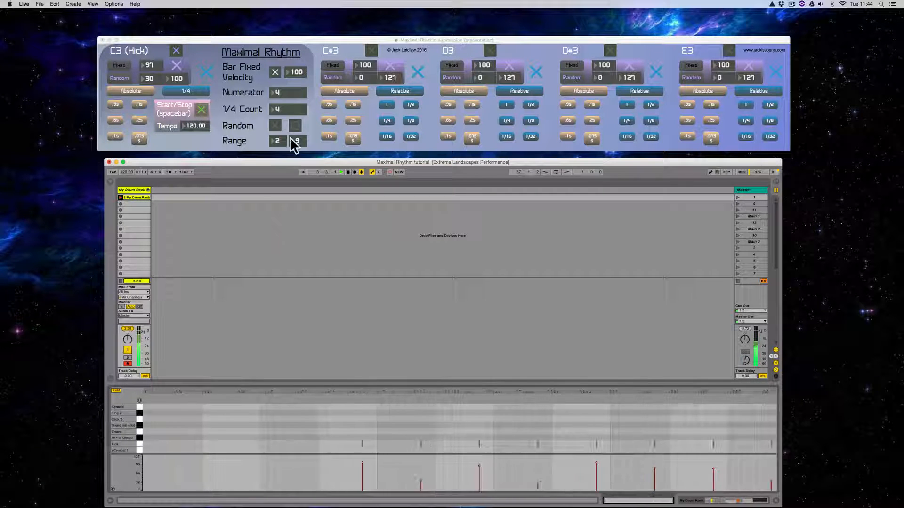
- Stop the Maximal Rhythm sequencer, end the clip recording and stop playback in Live
click(318, 38)
key(space)
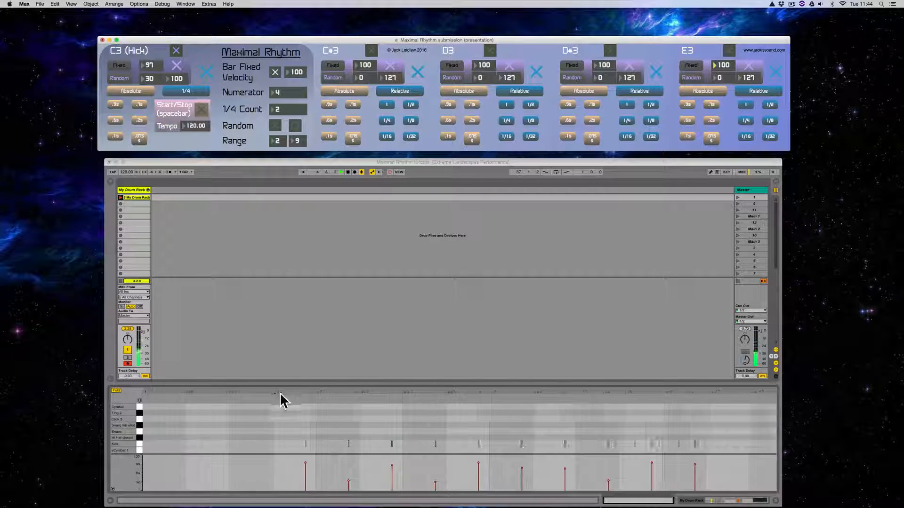
click(122, 196)
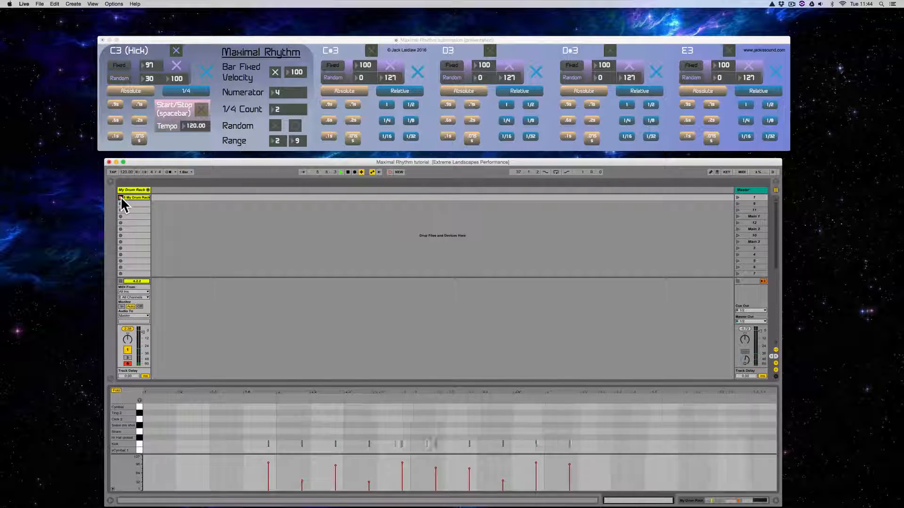
click(120, 197)
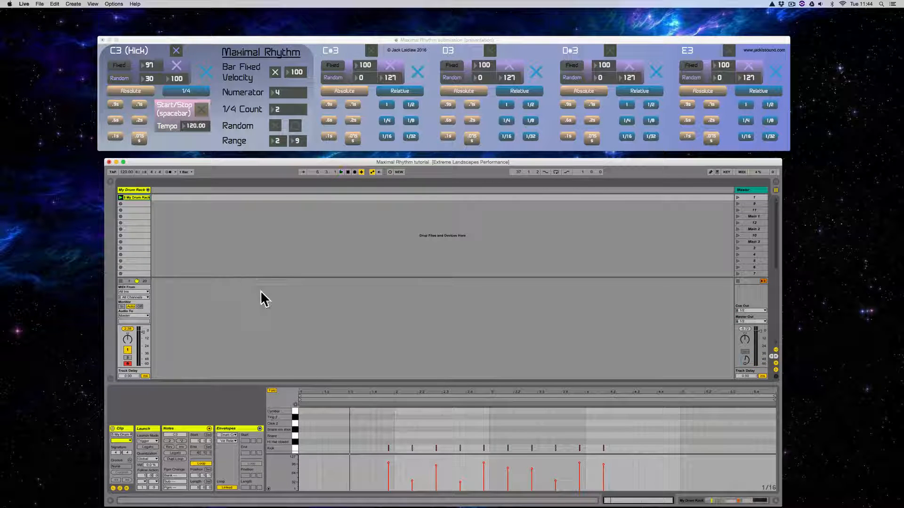
key(space)
- Set the clip's 1.1.1 position at the first recorded kick note, and enlarge the note editor and its velocity lane
drag(395, 383, 409, 288)
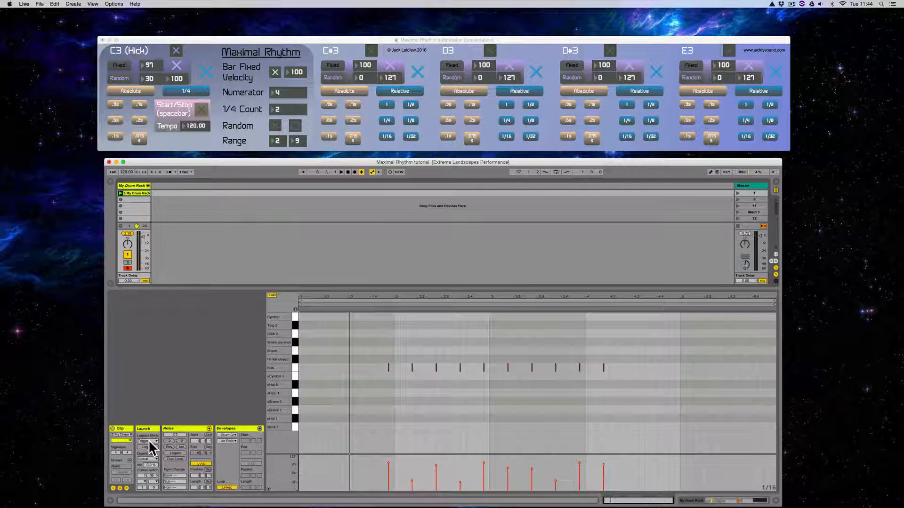
click(390, 368)
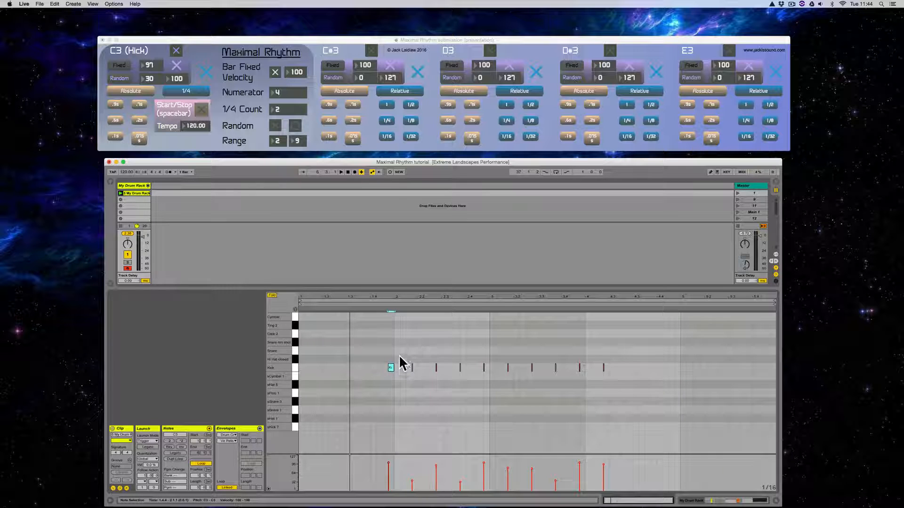
key(super+z)
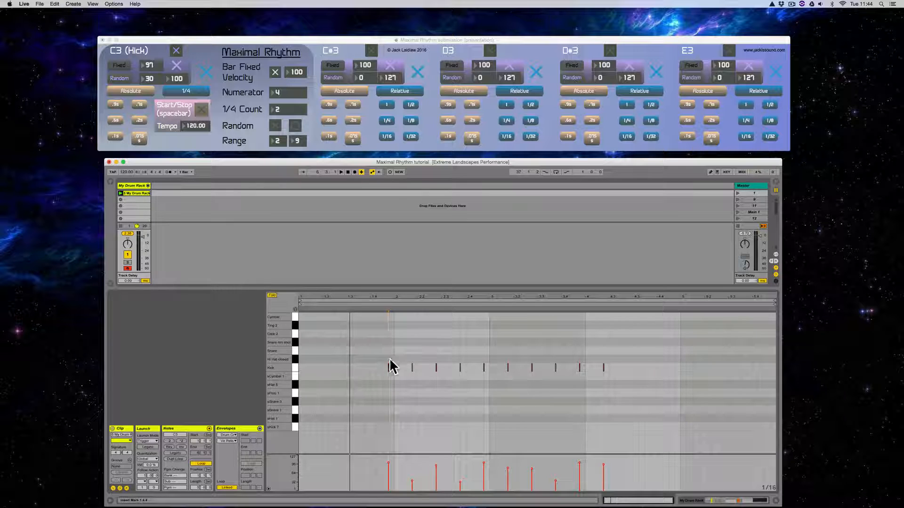
right_click(389, 367)
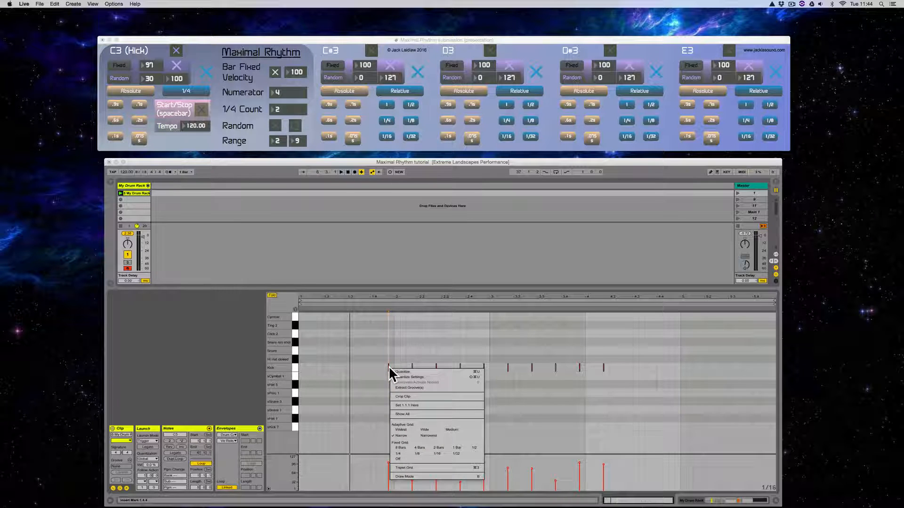
click(408, 405)
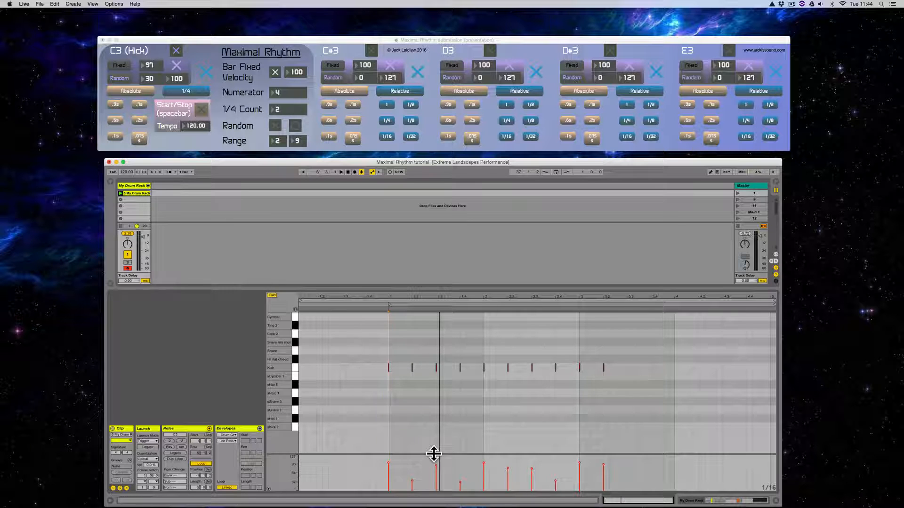
drag(433, 454, 432, 436)
- Loop the first bar of the recorded kick clip, from 1.1.1 to 2.1.1, and play it back
drag(484, 329, 390, 323)
key(super+a)
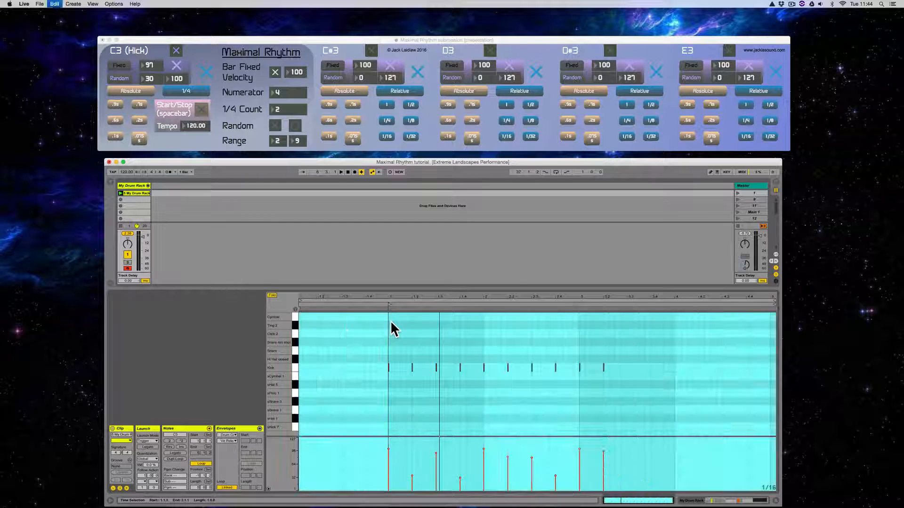
click(439, 328)
drag(484, 325, 387, 341)
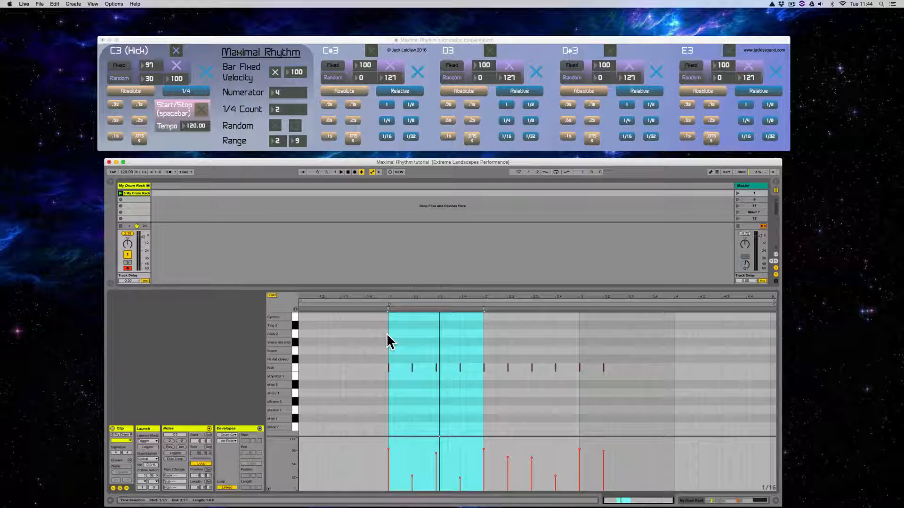
key(super+l)
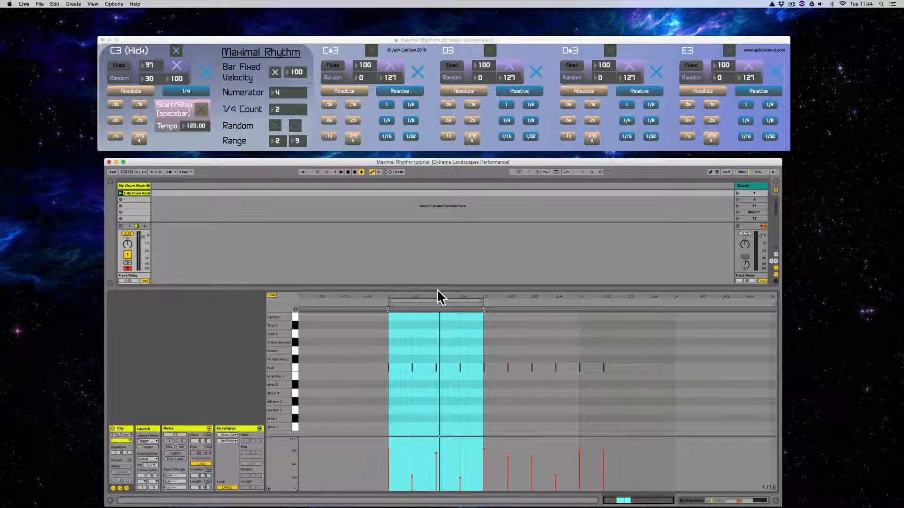
drag(438, 296, 394, 327)
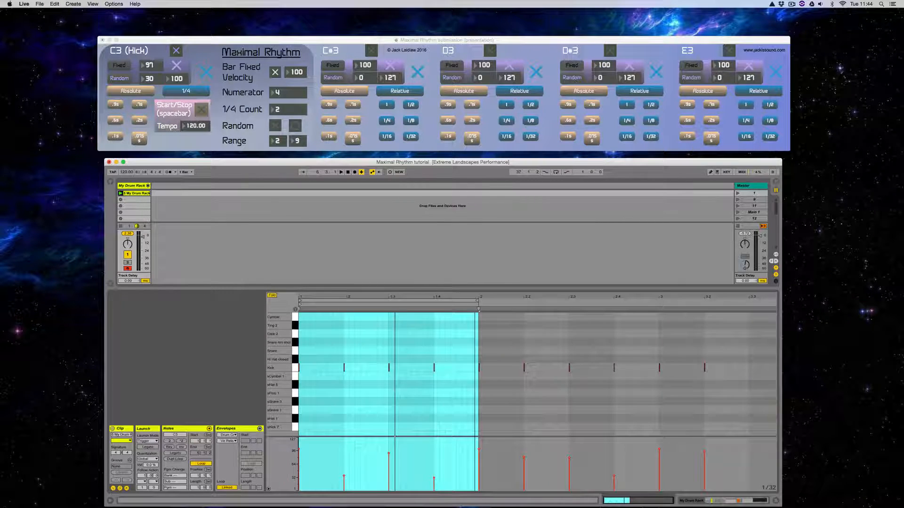
key(space)
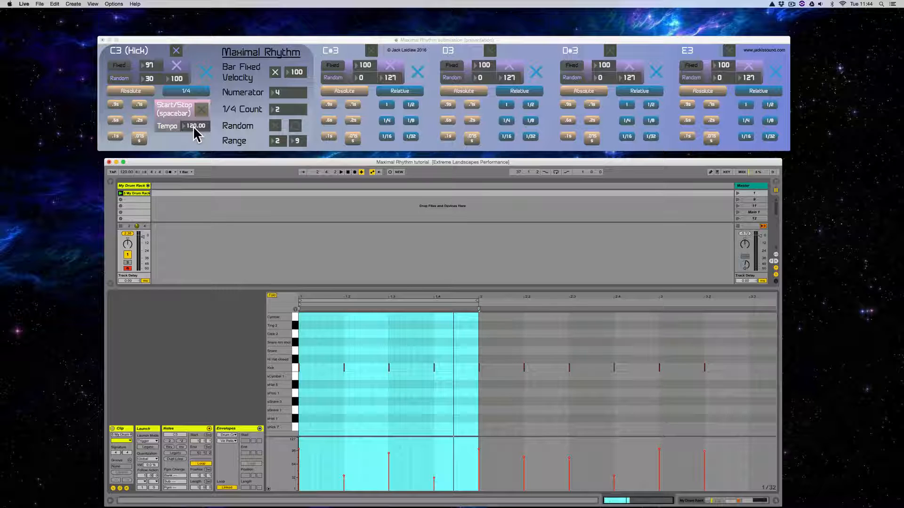
- Enlarge the velocity lane and lengthen all of the clip's kick notes together to an eighth note each
click(365, 342)
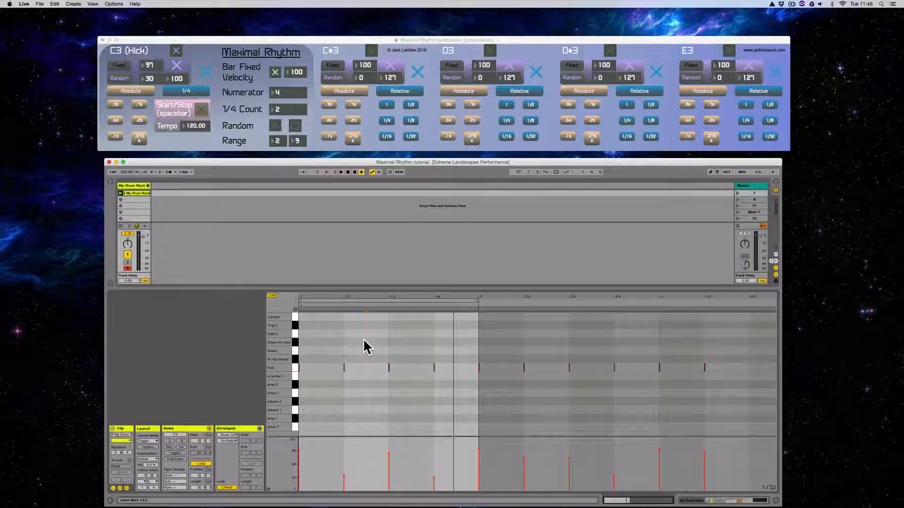
drag(397, 437, 397, 412)
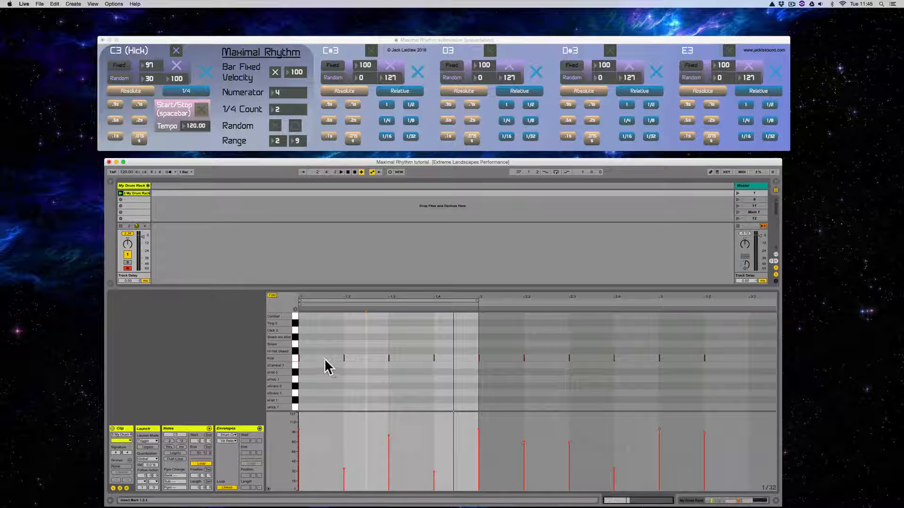
key(super+a)
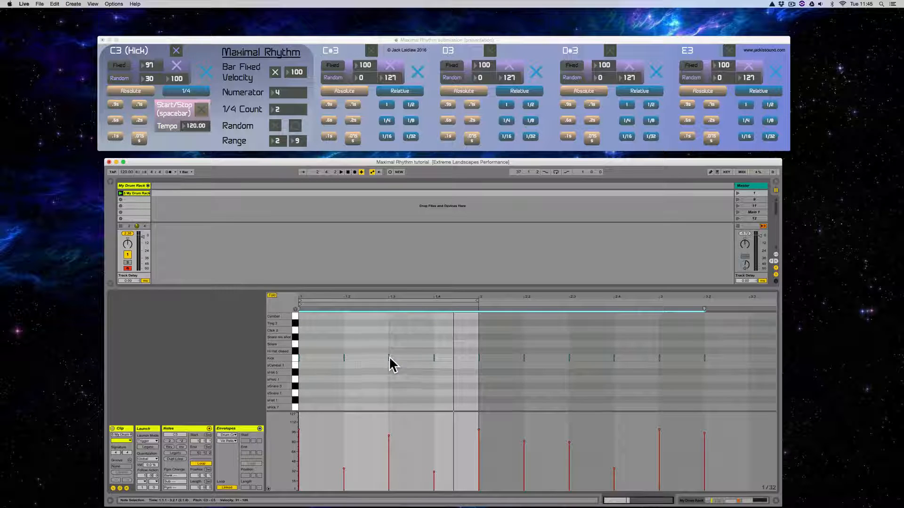
drag(389, 358, 409, 358)
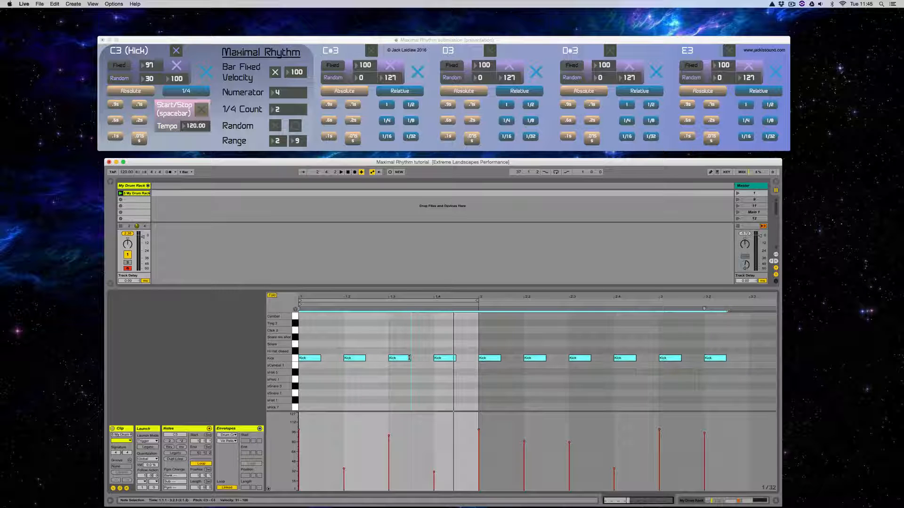
- Lower the velocity of the kick note on beat 1.3 and play back the looped bar
click(377, 379)
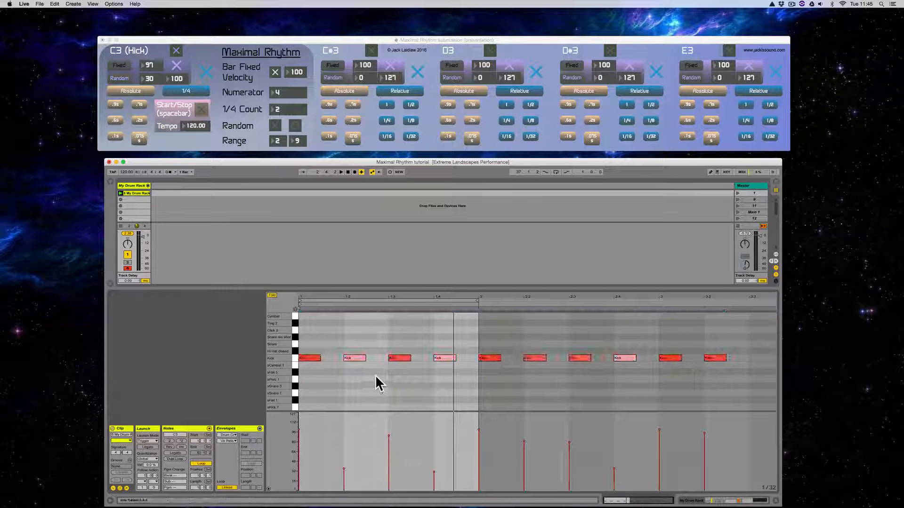
click(402, 359)
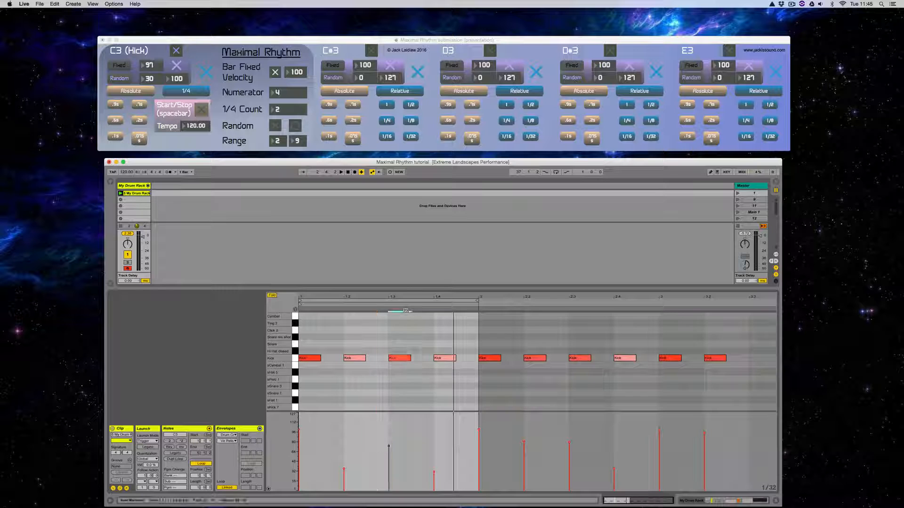
drag(402, 358, 402, 365)
key(space)
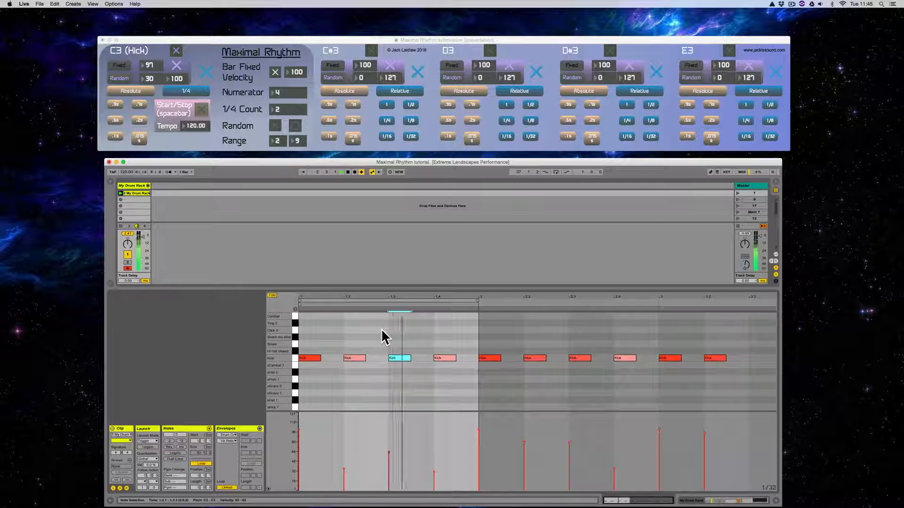
- Rename the recorded kick clip in the first slot as 4/4
click(134, 194)
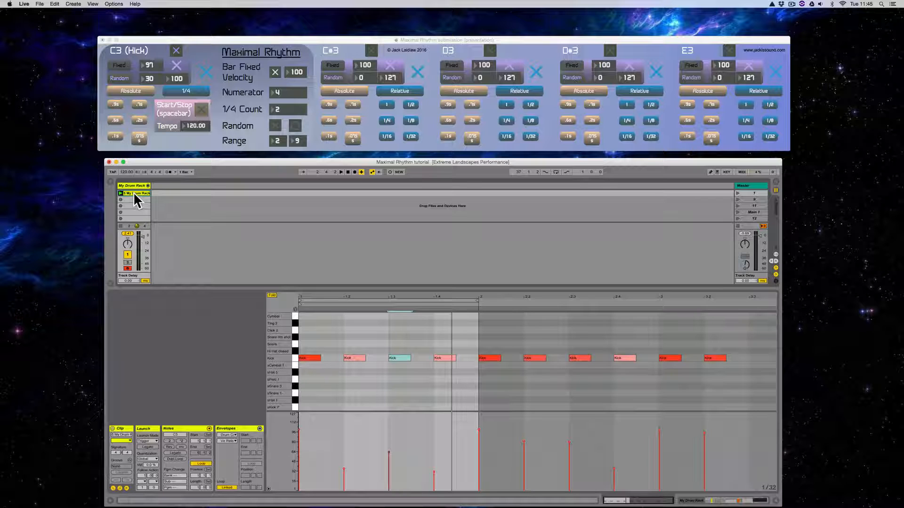
key(super+r)
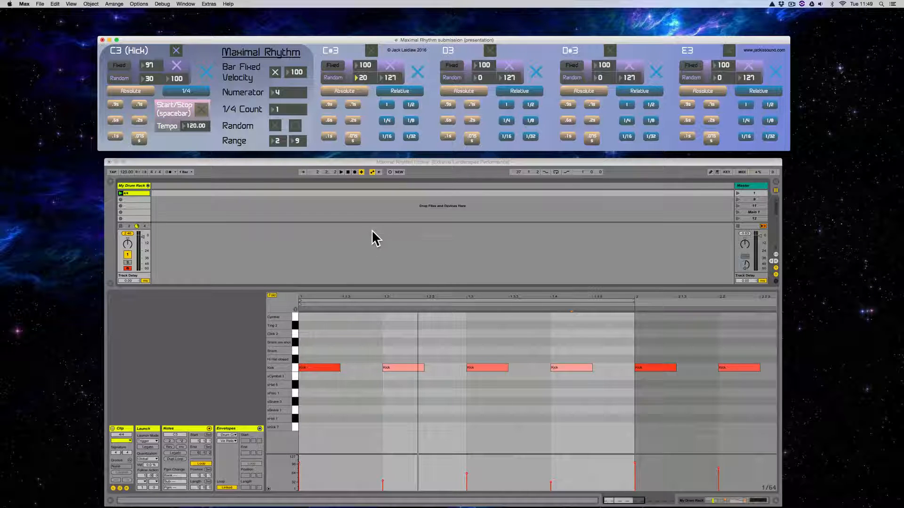
- Show the device chains of My Drum Rack, including the closed hi-hat, and return to the 4/4 clip's notes
click(129, 186)
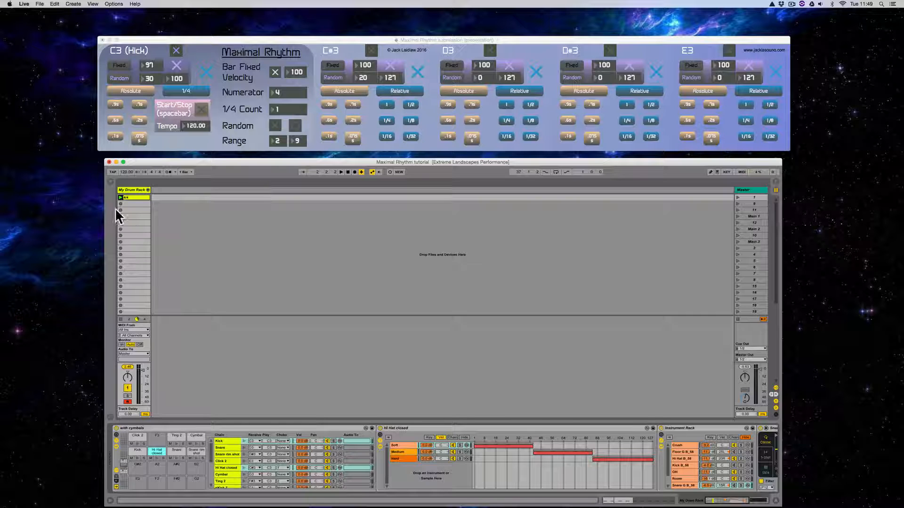
double_click(134, 197)
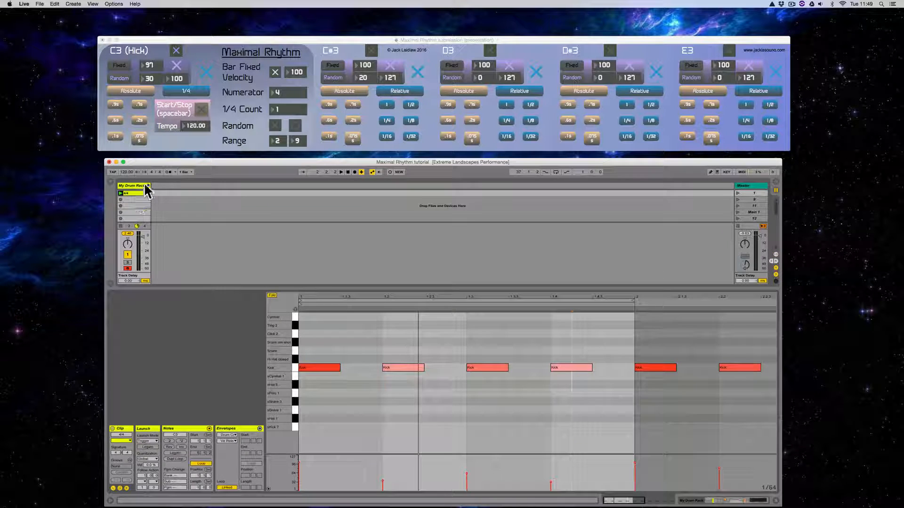
- Turn off the C3 (Kick) voice and turn on the C#3 voice in Maximal Rhythm, and stop the My Drum Rack clip in Live
click(178, 50)
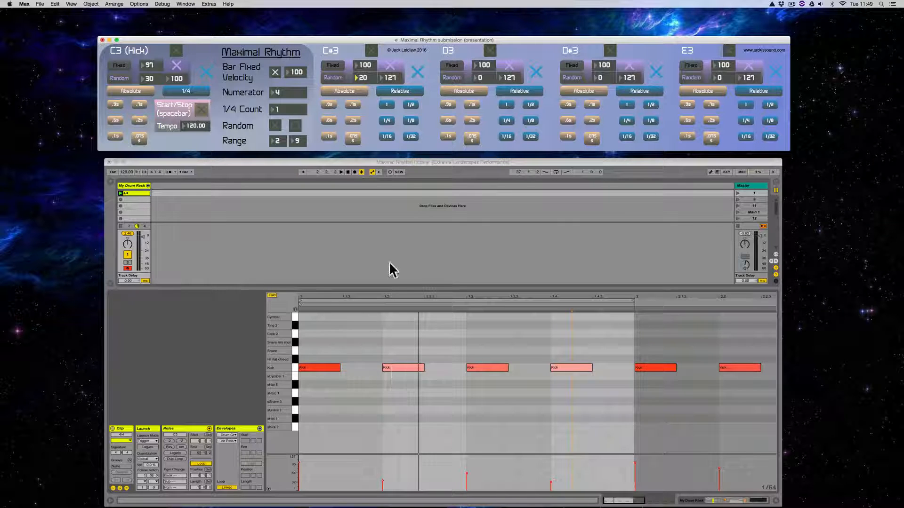
click(371, 51)
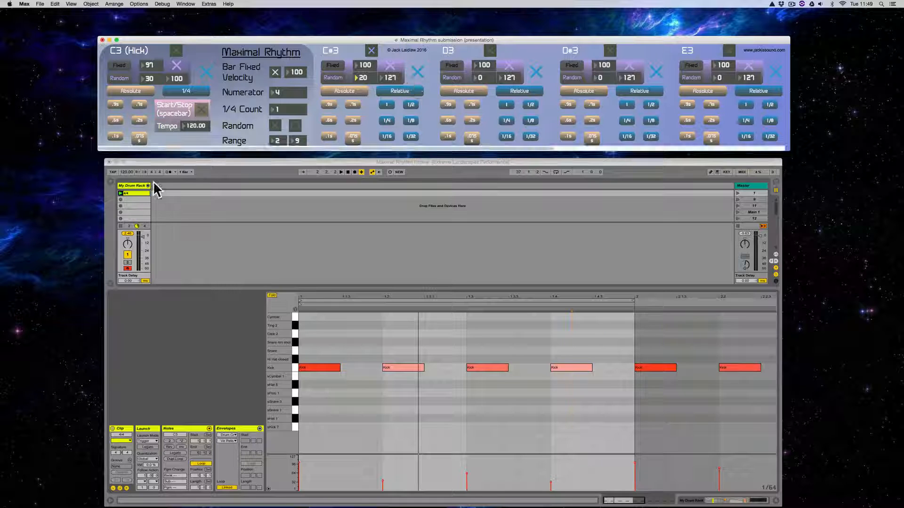
click(119, 225)
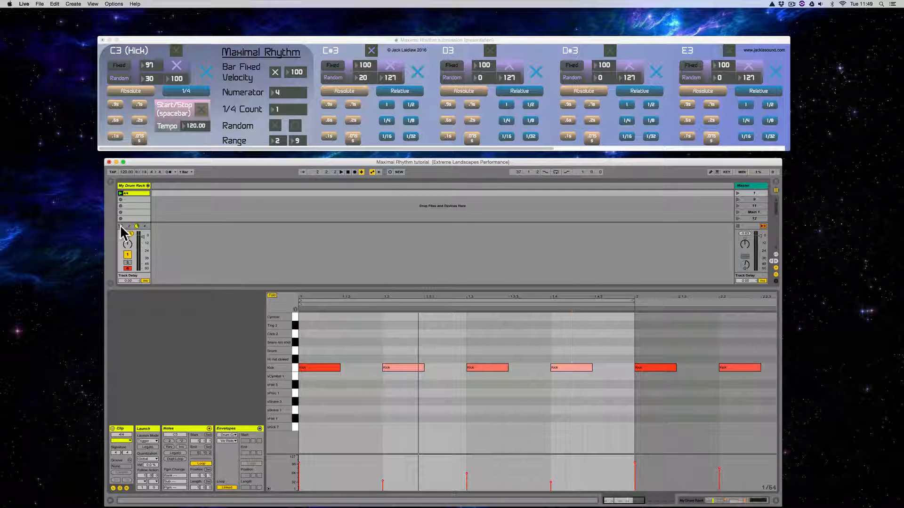
- Audition the C#3 hi-hat voice alone by starting and stopping the Maximal Rhythm sequencer
click(400, 40)
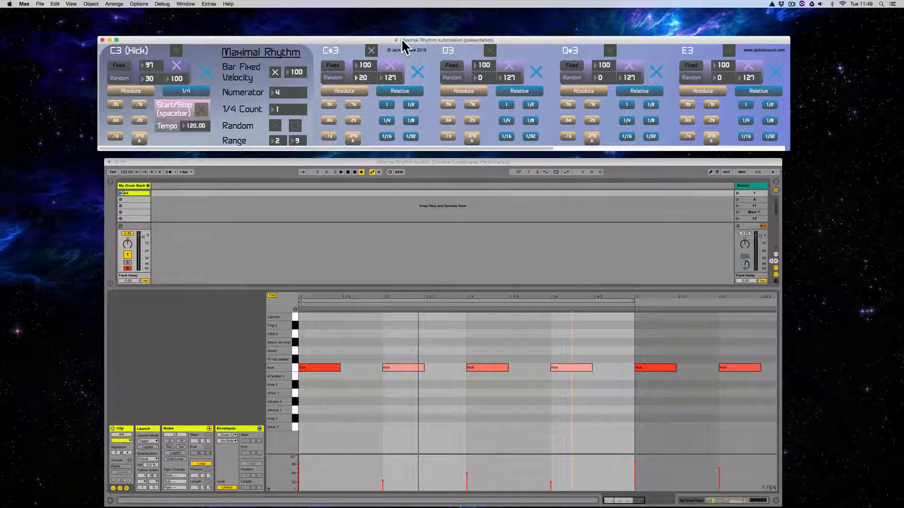
key(space)
key(space)
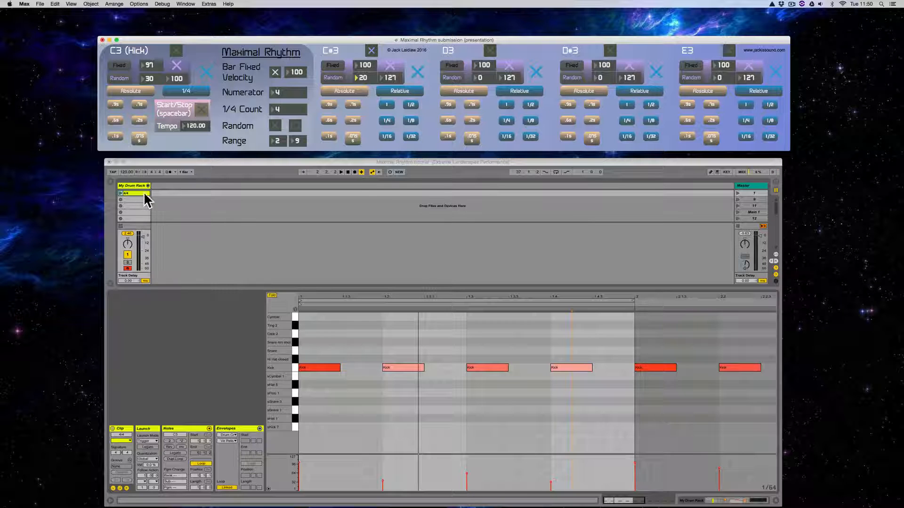
- Overdub the C#3 hi-hat pattern from Maximal Rhythm into the looping 4/4 clip, and stop the sequencer and Live's playback
click(390, 174)
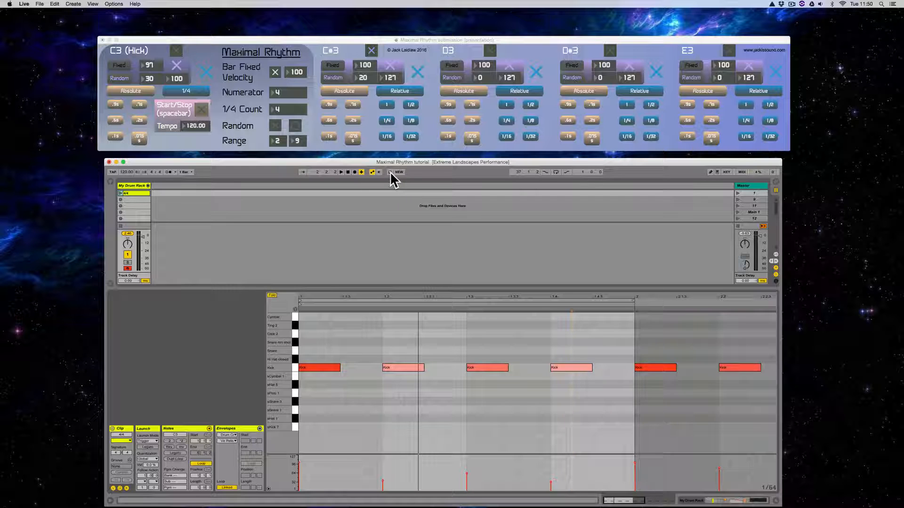
key(space)
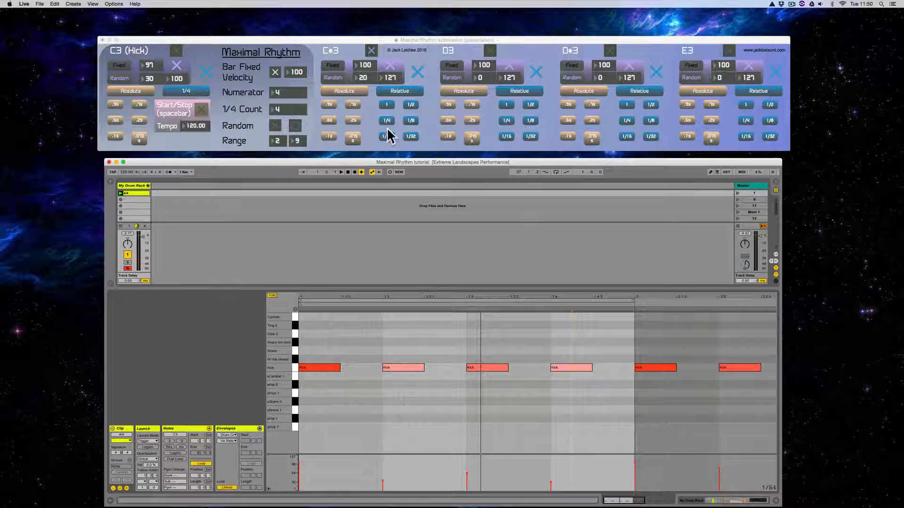
key(space)
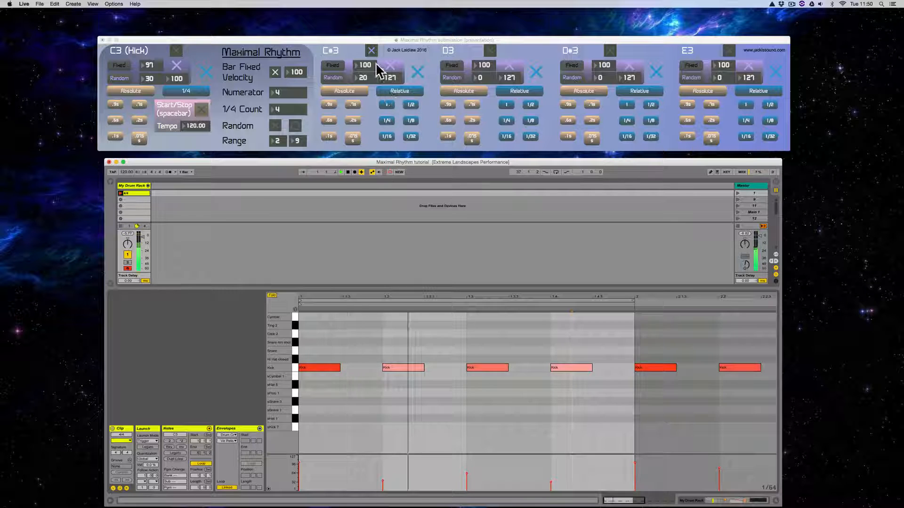
click(375, 45)
click(372, 47)
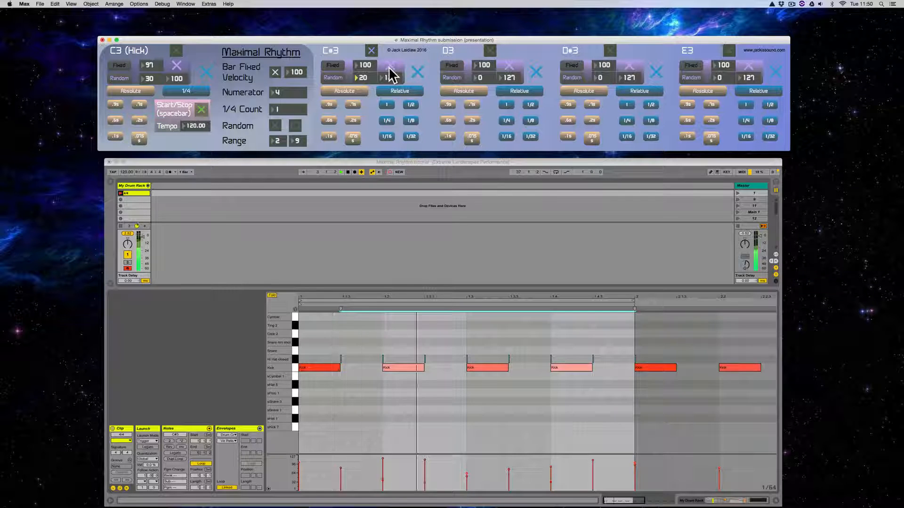
click(418, 167)
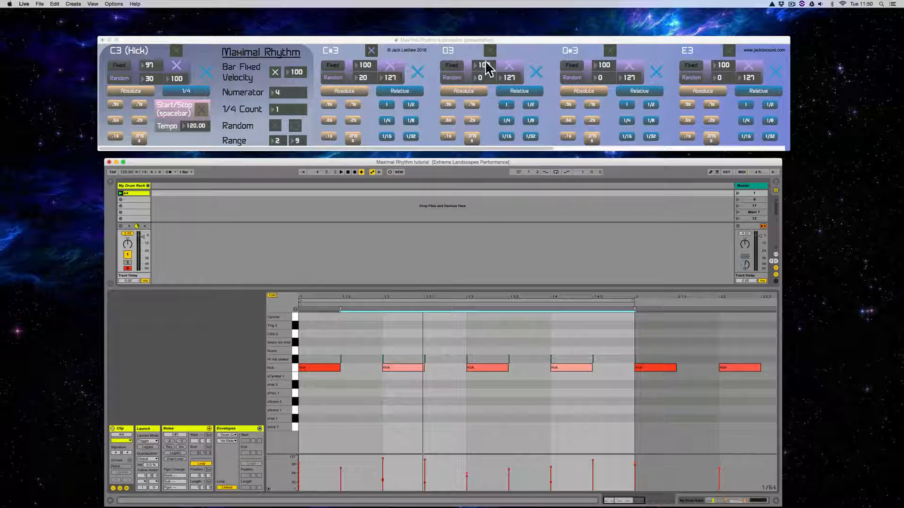
- Shift all the closed hi-hat notes in the 4/4 clip earlier so the first one lands on 1.1.1, and play the loop
click(416, 338)
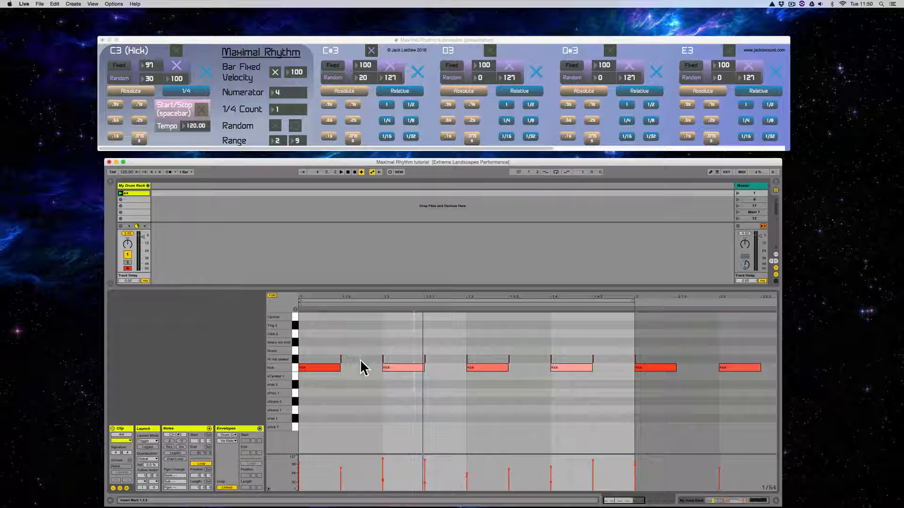
click(294, 359)
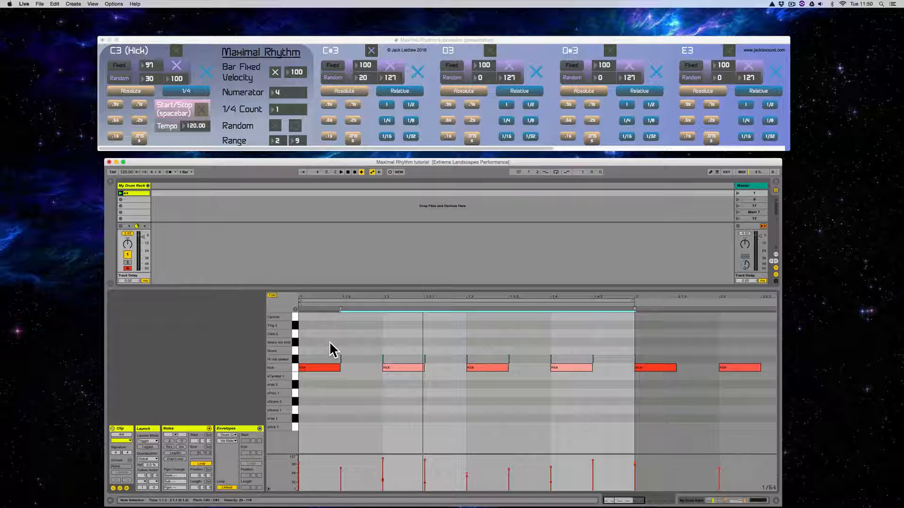
key(Left)
key(Left)
key(Left)
key(Left)
key(Left)
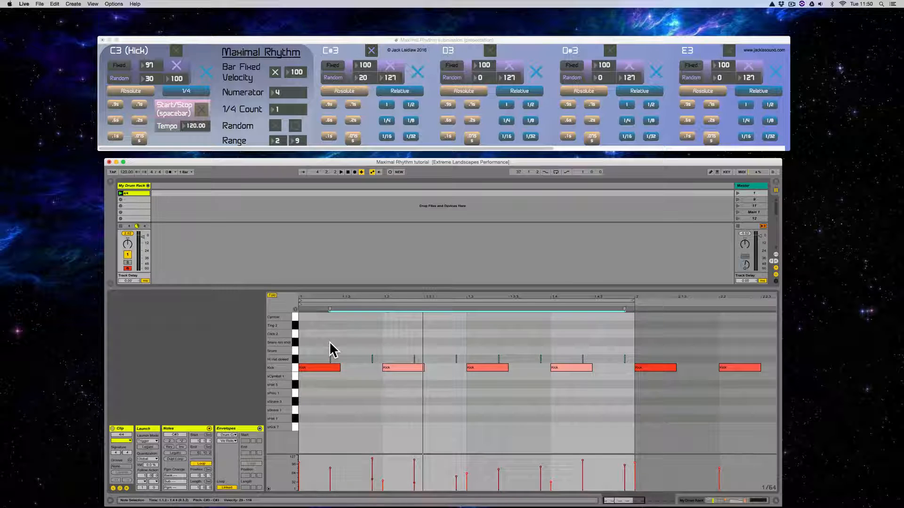
key(Left)
key(Left)
key(Left)
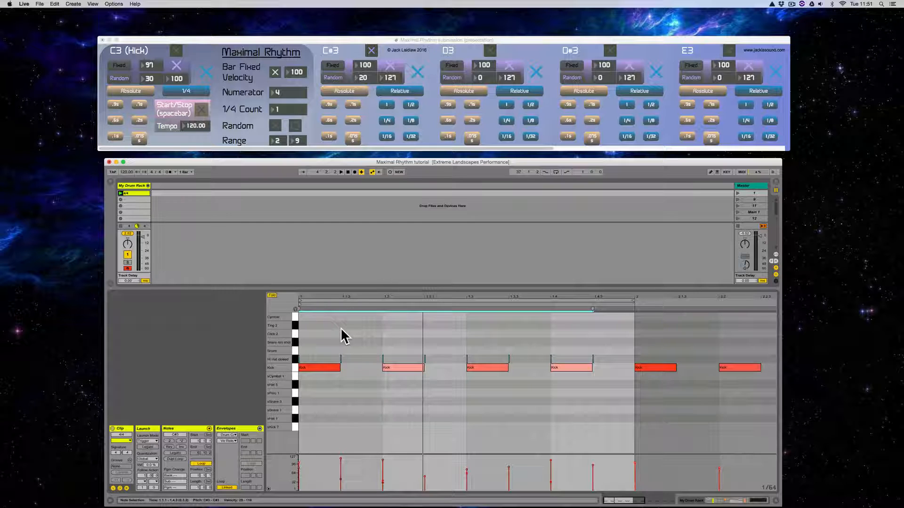
key(space)
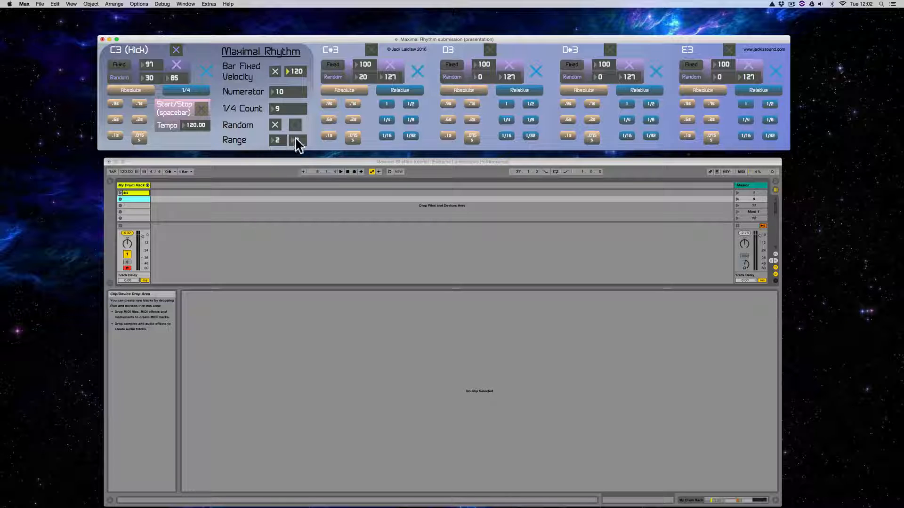
- Set the random range's maximum to 11 in Maximal Rhythm and record its random-meter kick pattern into the second clip slot of My Drum Rack
drag(298, 140, 297, 137)
click(119, 198)
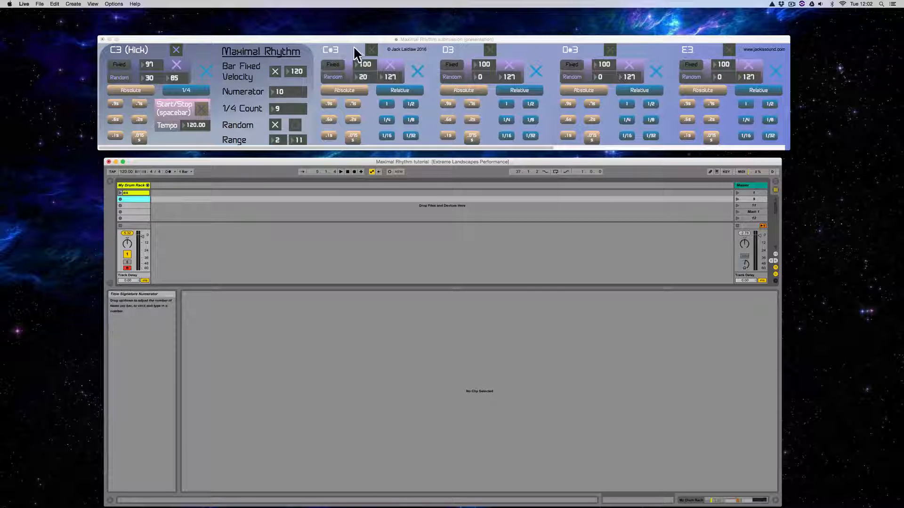
click(120, 198)
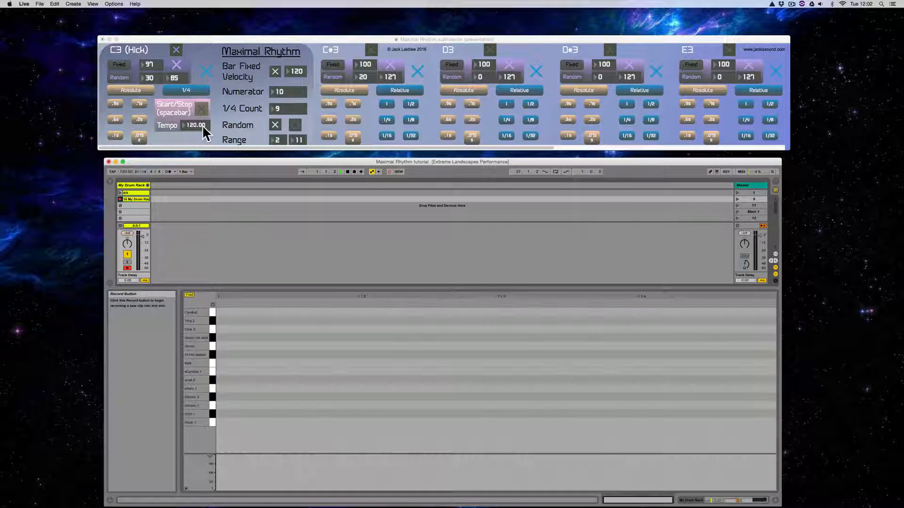
click(295, 37)
key(space)
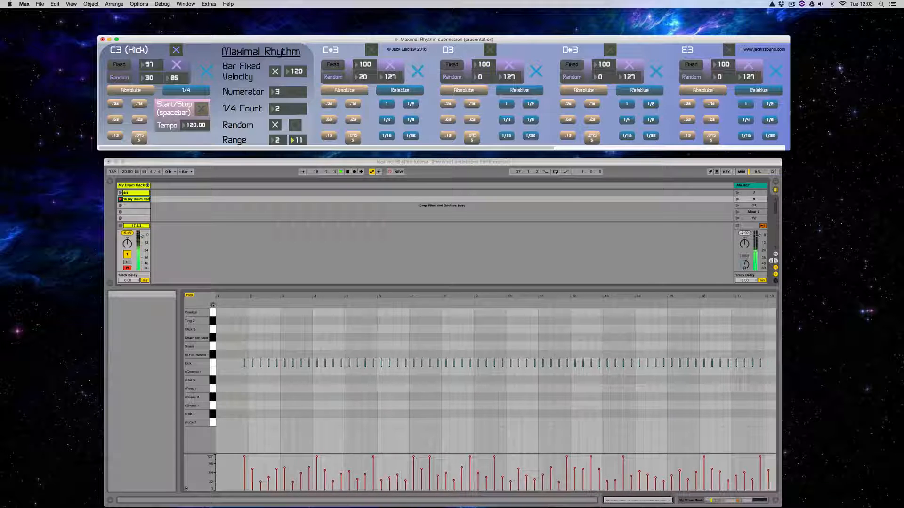
click(254, 161)
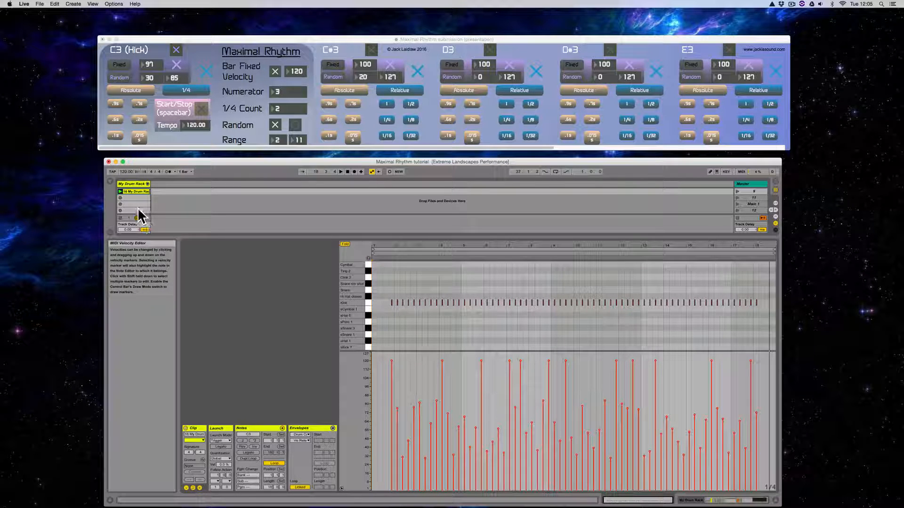
- Duplicate the second slot's recorded kick clip into the slot below it
scroll(137, 203, up, 1)
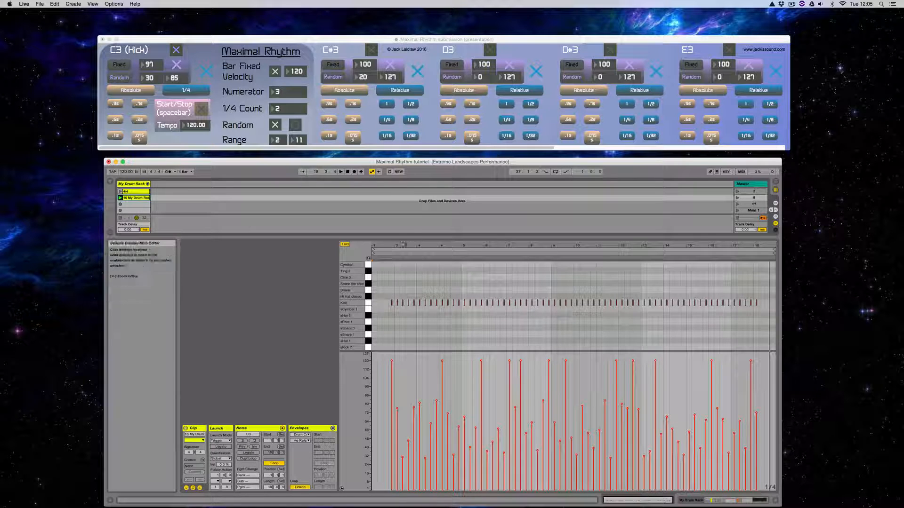
drag(403, 246, 452, 244)
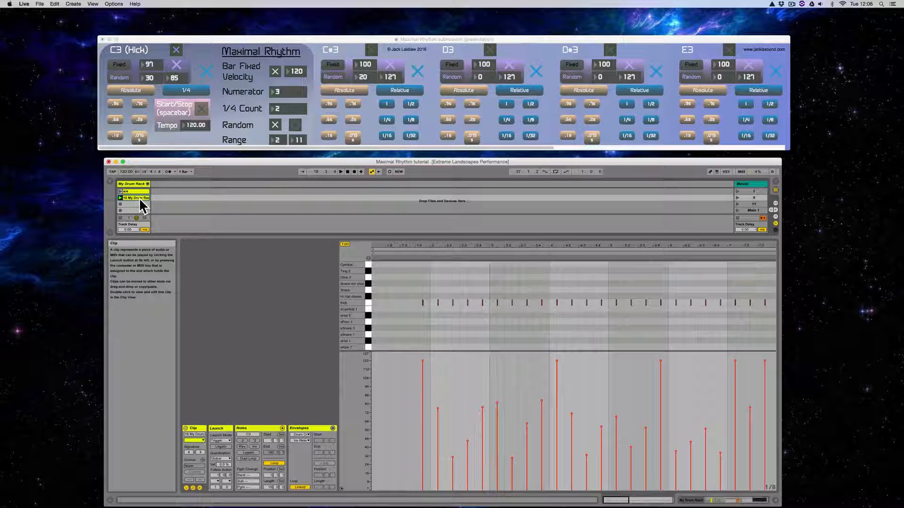
key(super+d)
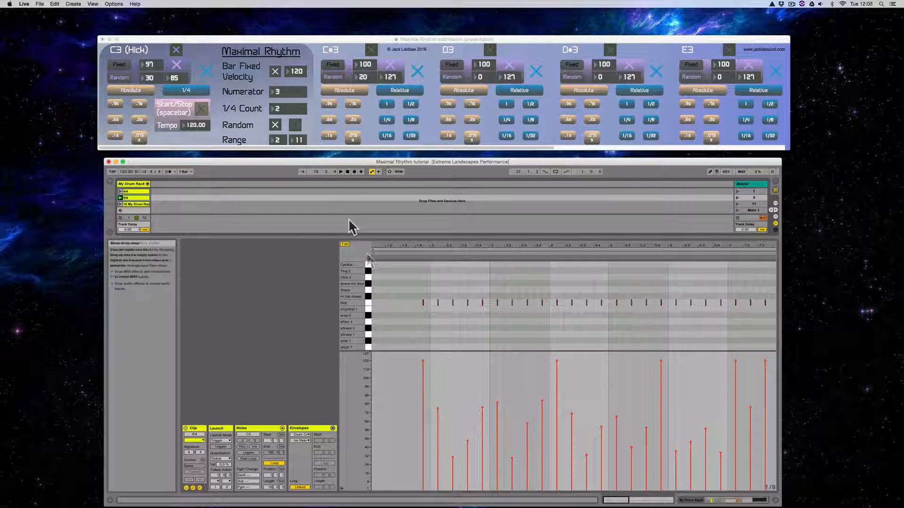
- Loop the section of the second slot's clip containing the first nine kick notes, from the first accent up to the next
drag(405, 287, 547, 330)
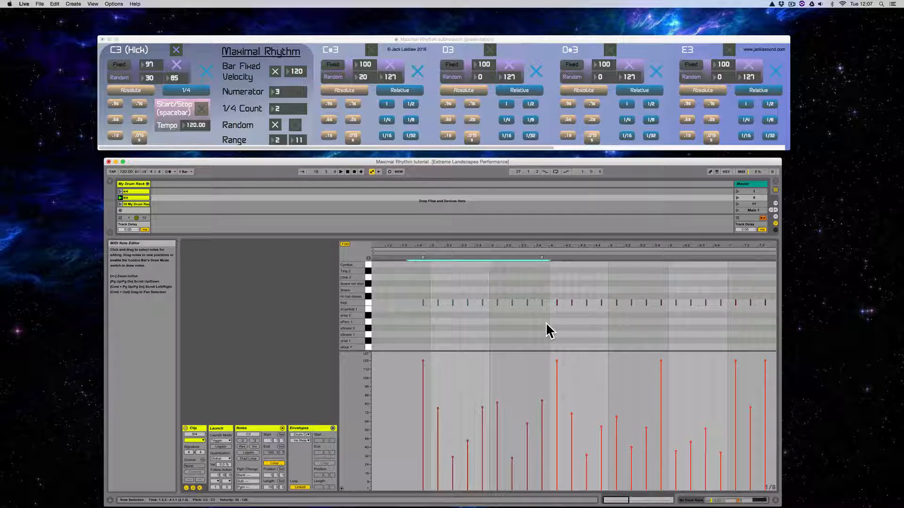
key(super+l)
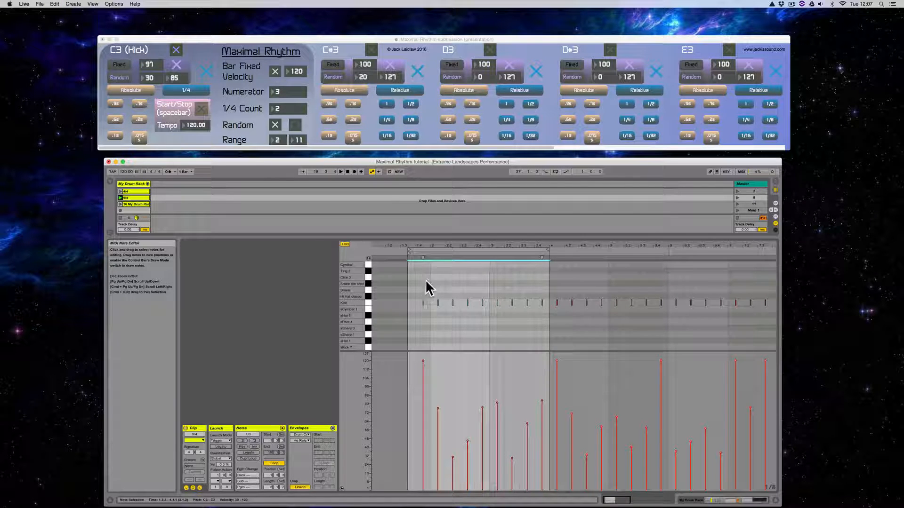
- Set the second slot's clip 1.1.1 position at its first accented kick and start the loop there
click(422, 257)
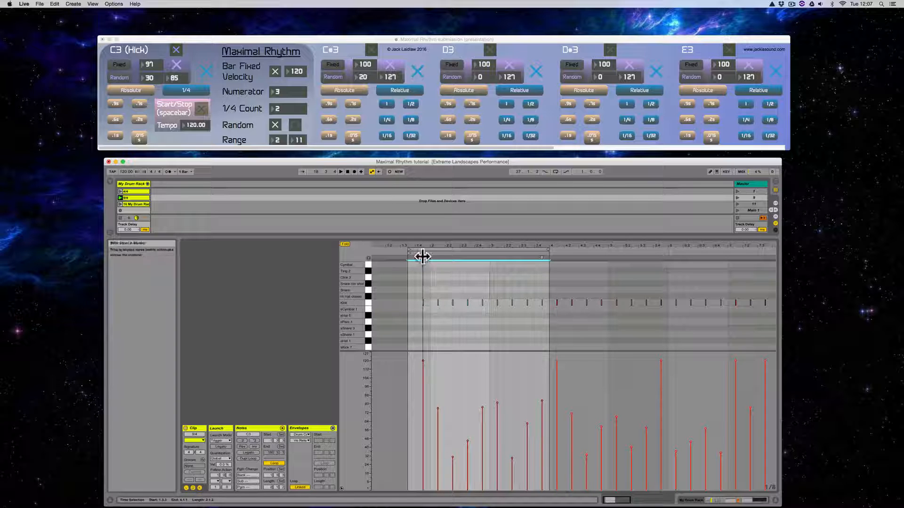
right_click(422, 257)
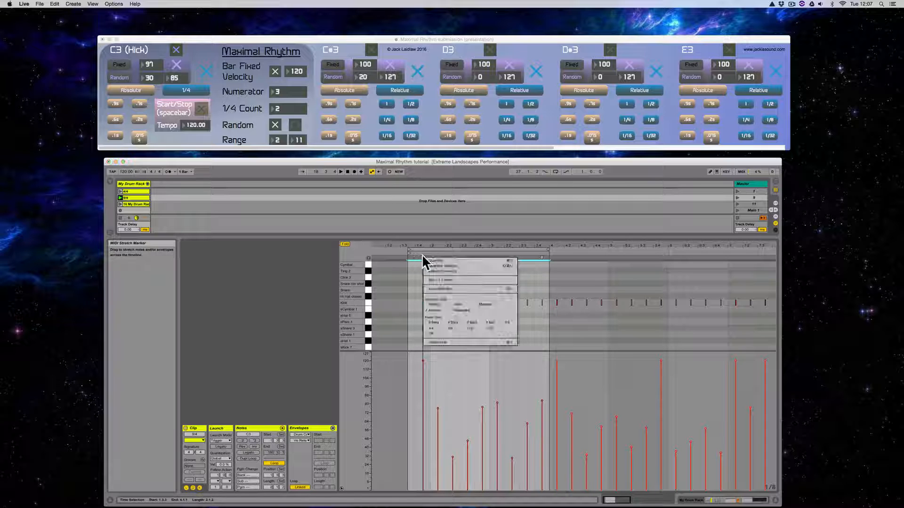
click(450, 281)
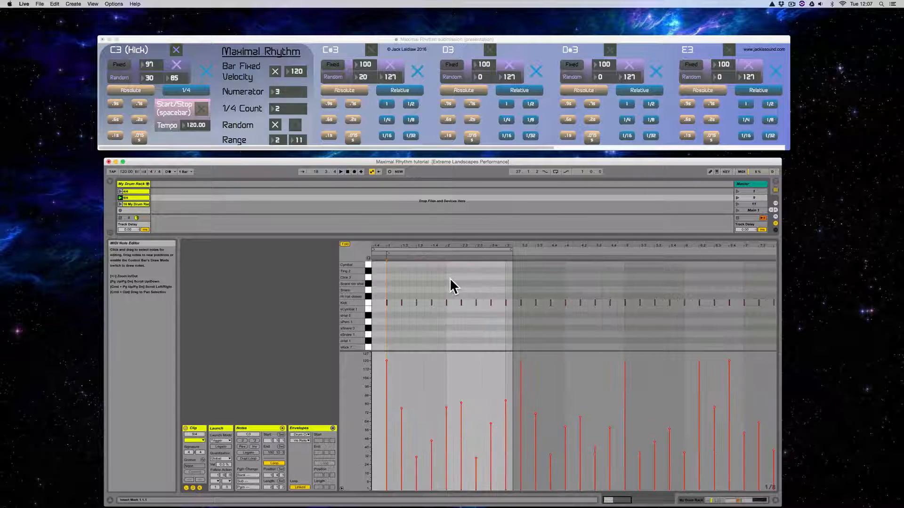
click(379, 254)
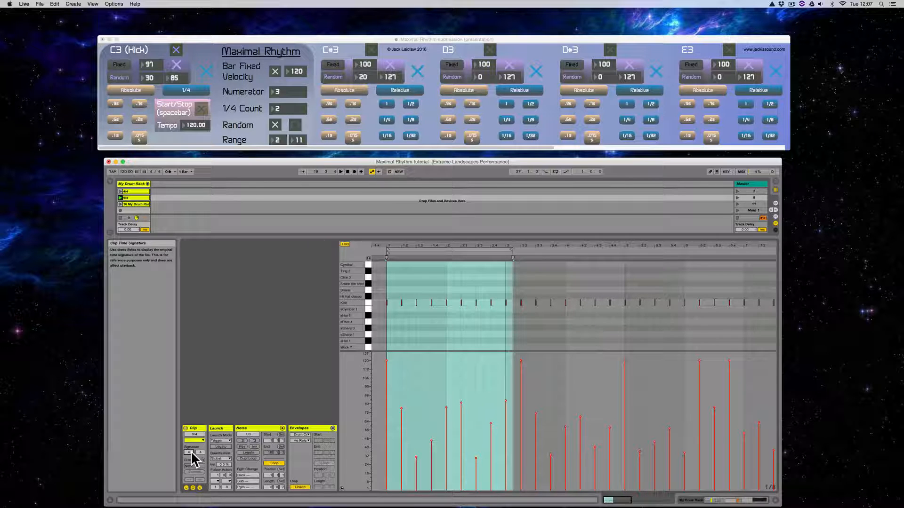
- Set the clip's signature to 9/4 and extend the loop end to bar 2, playing the full nine-beat bar
key(Return)
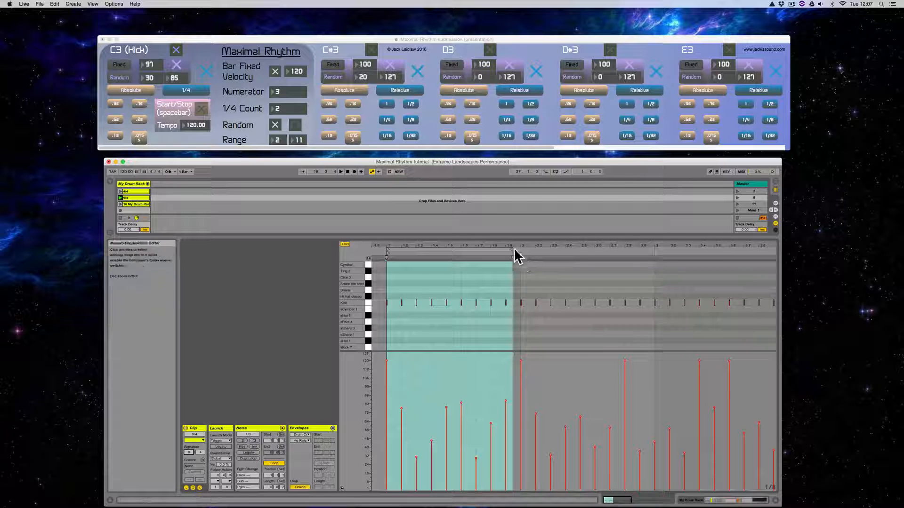
drag(513, 257, 521, 257)
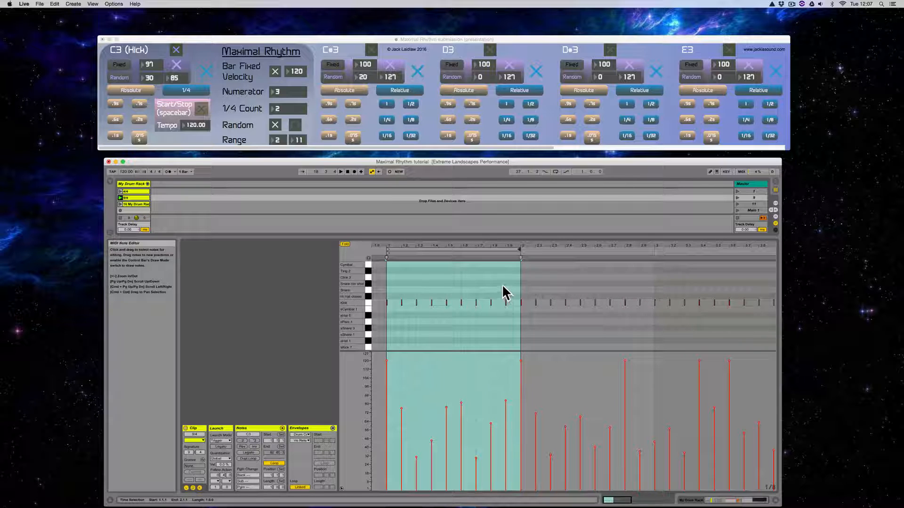
key(space)
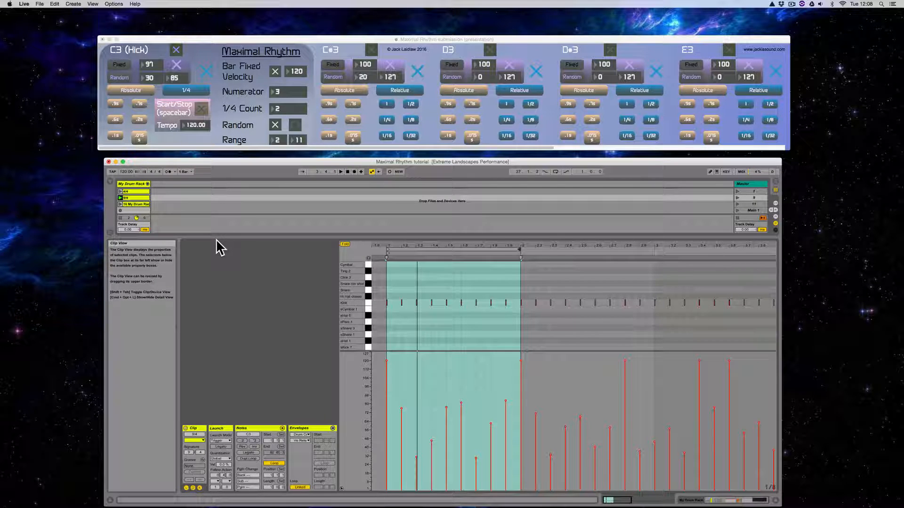
- Delete the first nine kick notes, up to the second accent, from the duplicated clip in the third slot
click(136, 204)
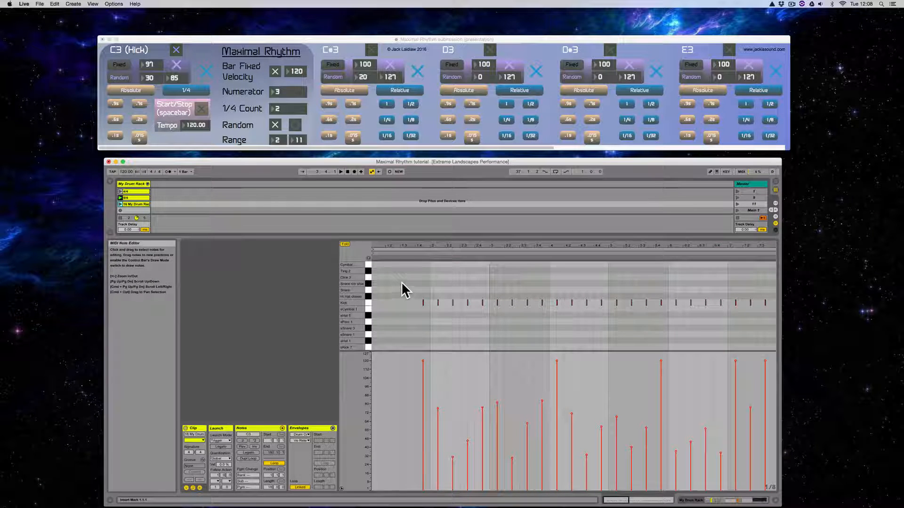
drag(403, 287, 544, 329)
key(Delete)
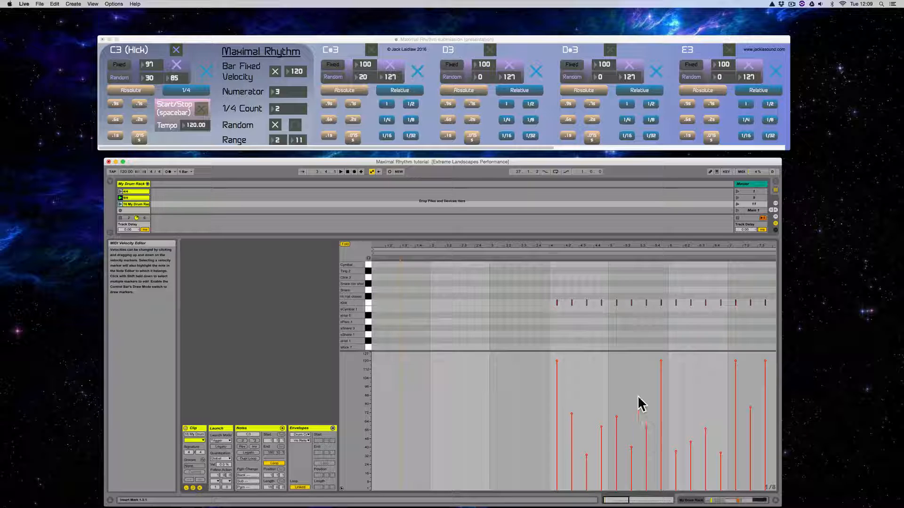
- Loop the section around the first remaining kick group in the third slot's clip and set 1.1.1 at its accented first note
drag(534, 287, 648, 326)
key(super+l)
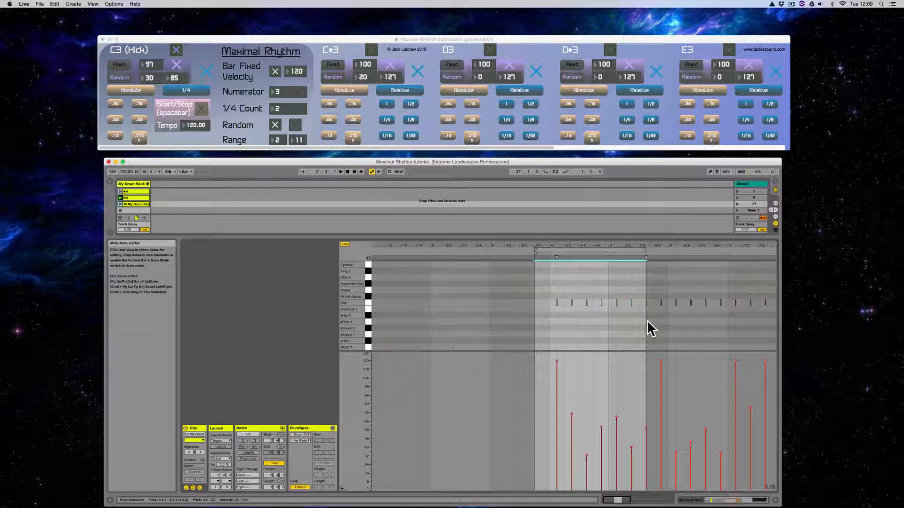
right_click(556, 258)
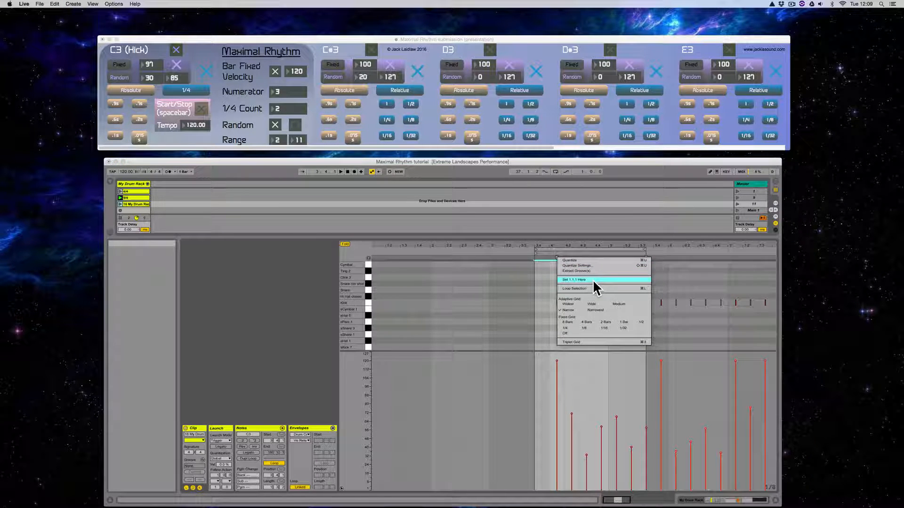
click(593, 280)
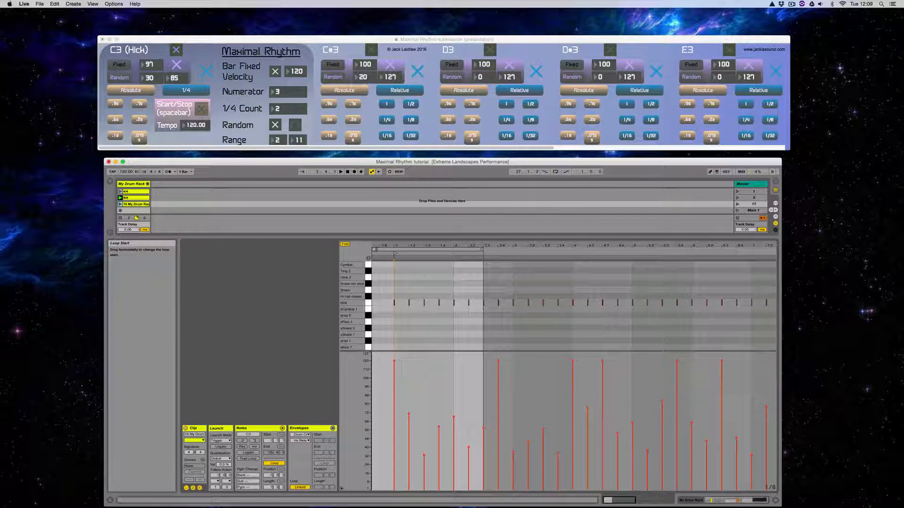
- Set the third slot's clip signature to 7/4 and loop it from 1.1.1 to bar 2, launching the clip
click(394, 254)
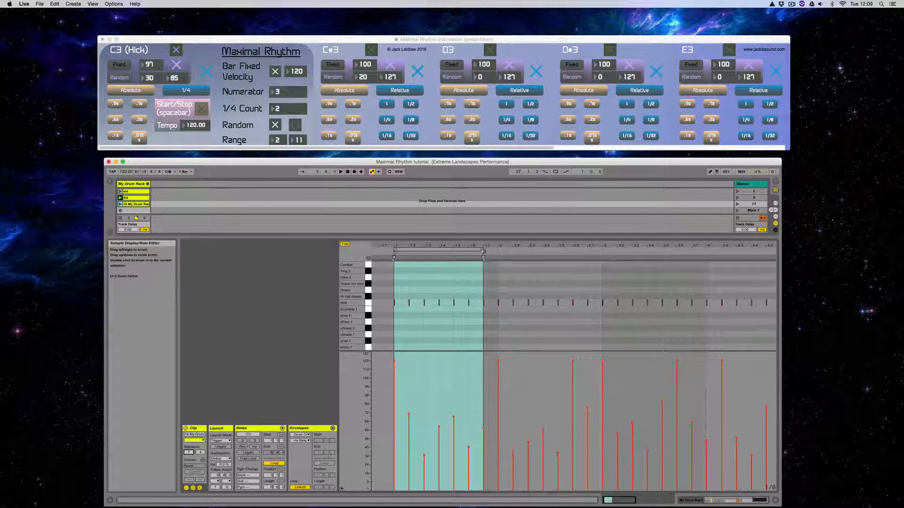
drag(483, 251, 497, 251)
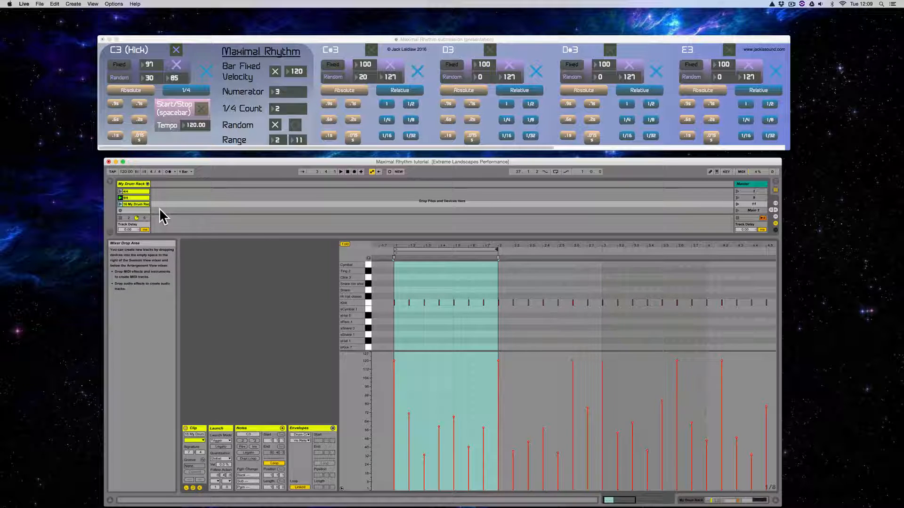
click(120, 205)
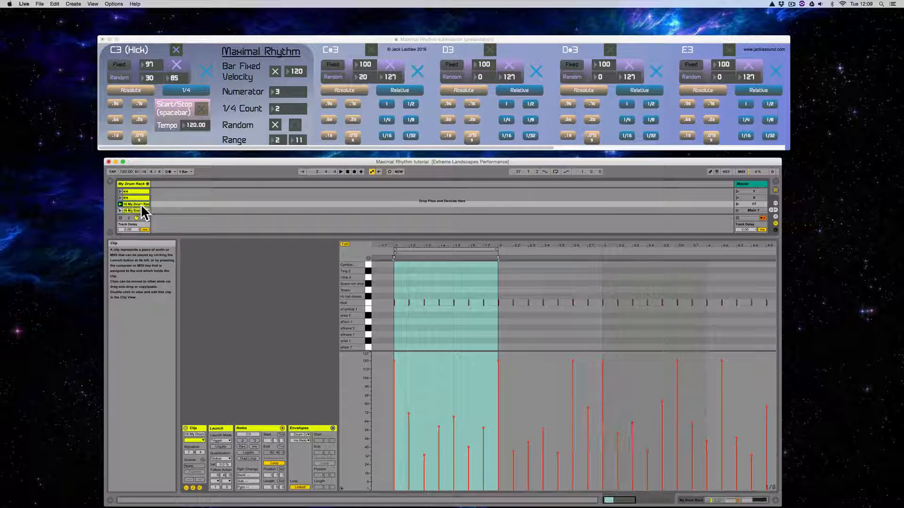
- Duplicate the third slot's clip into the slot below and rename the third slot's clip 7/4
key(super+d)
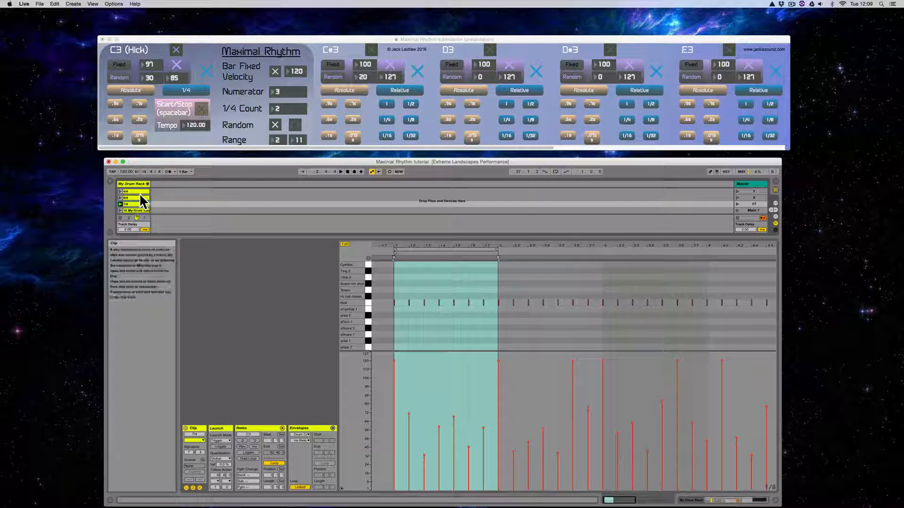
click(133, 198)
click(132, 204)
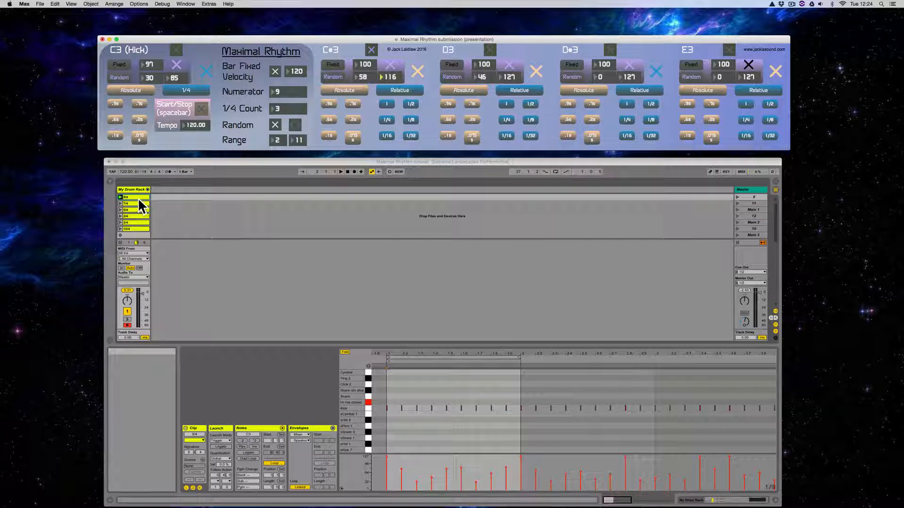
- Review each prepared kick clip in My Drum Rack, from 9/4 down to 10/4, and reopen the 9/4 clip
click(137, 196)
click(136, 202)
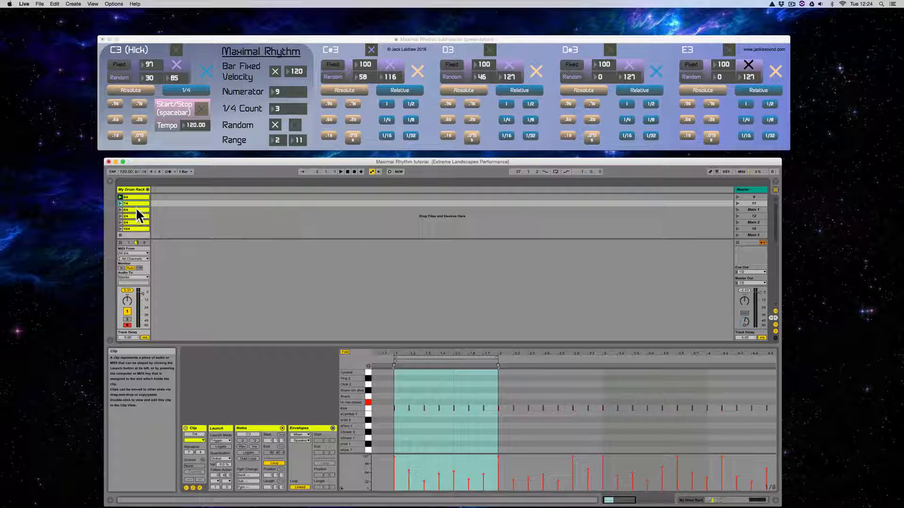
click(136, 208)
click(136, 216)
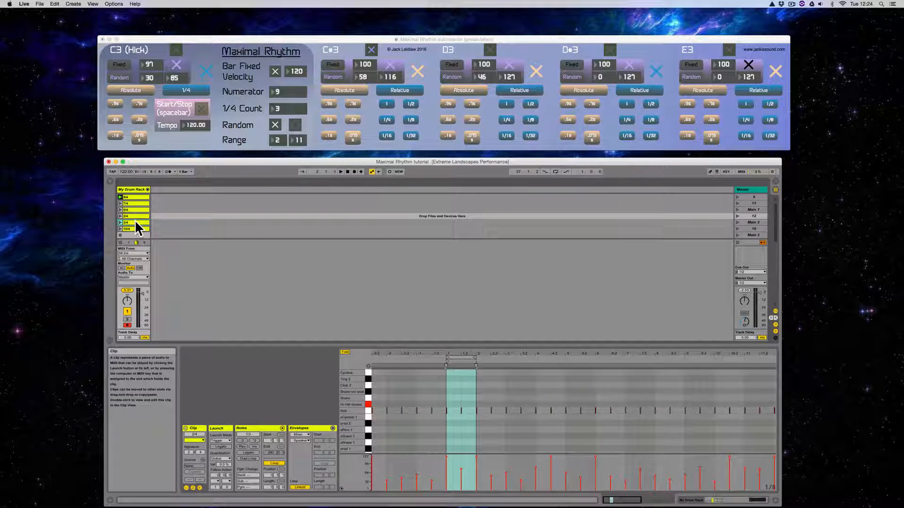
click(135, 220)
click(134, 229)
click(132, 197)
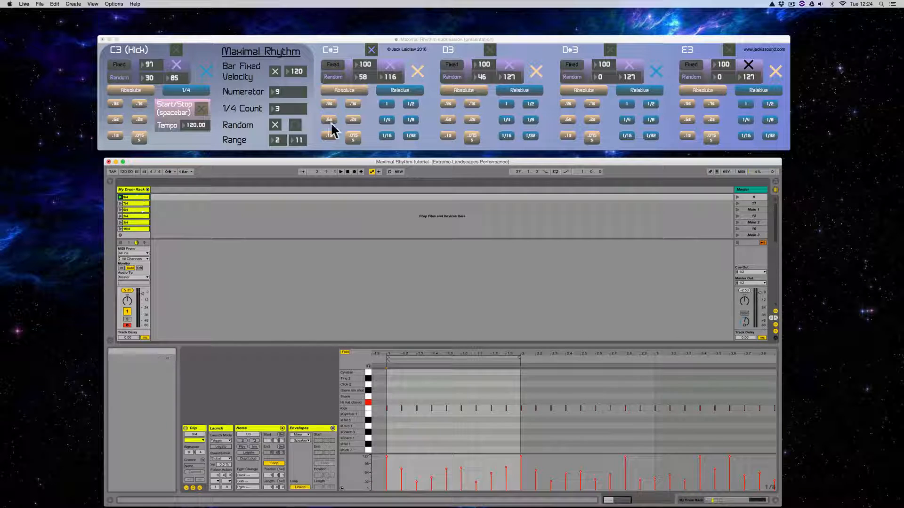
- Run Maximal Rhythm's C#3 hi-hat pattern and overdub it into the 9/4 clip, stopping the pattern after the pass
click(424, 39)
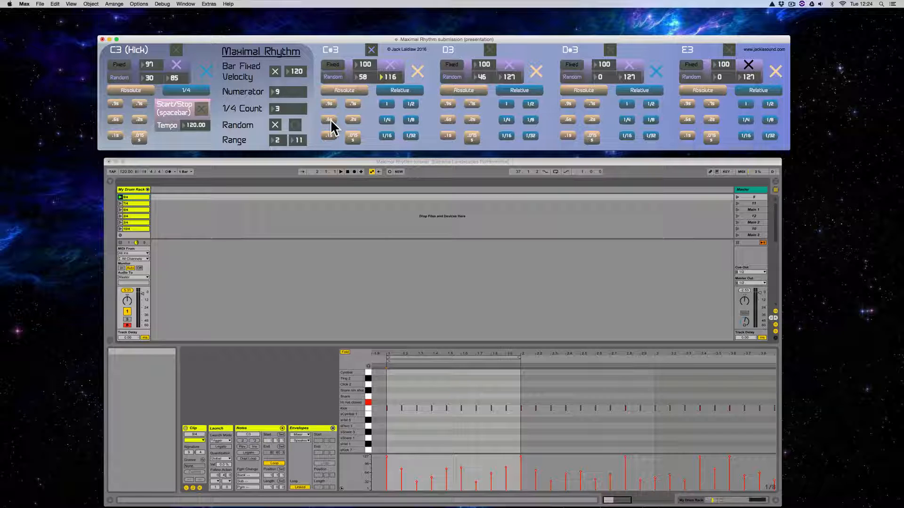
click(371, 50)
key(space)
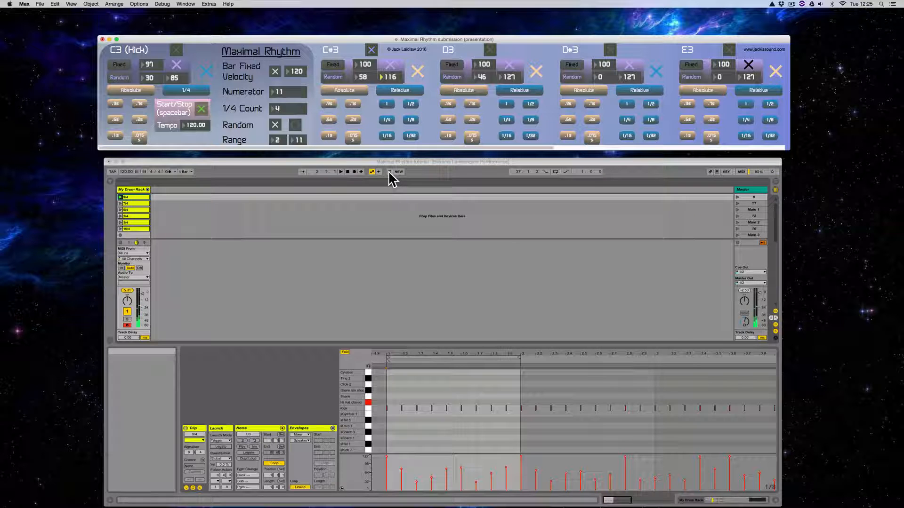
click(389, 172)
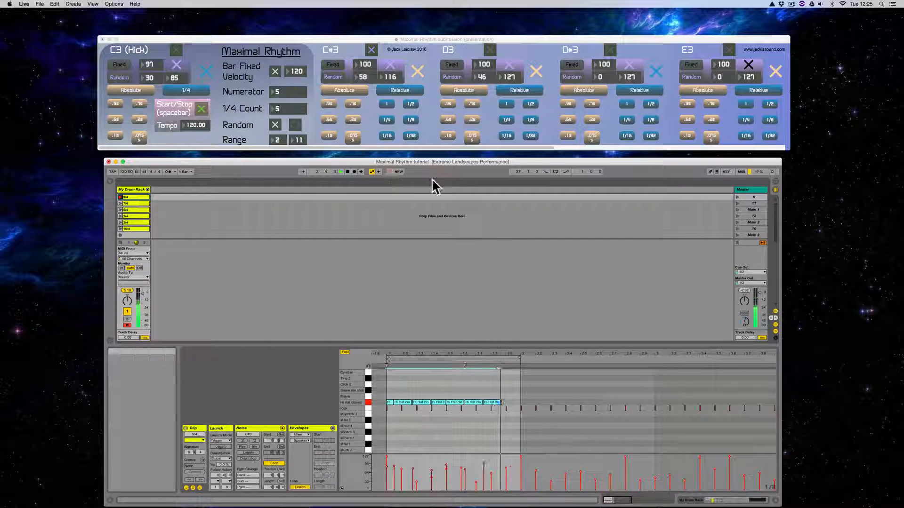
click(427, 48)
key(space)
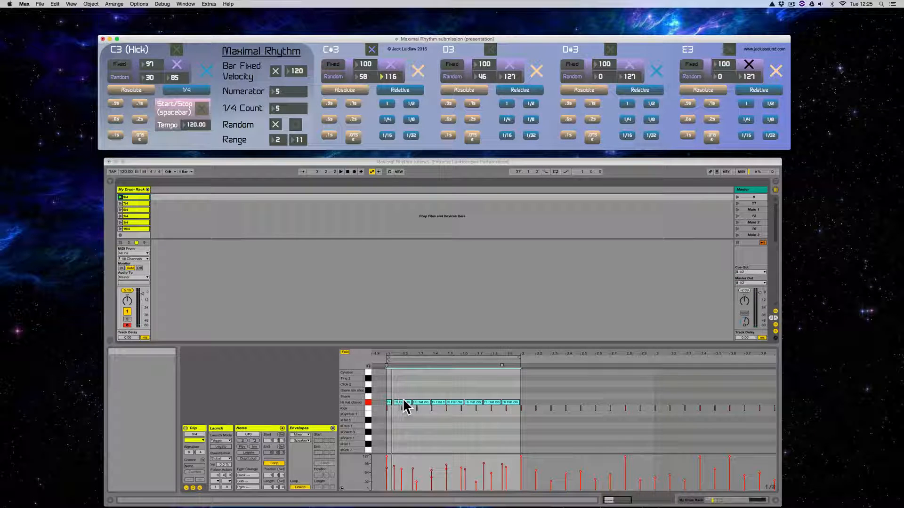
- Enlarge the 9/4 clip's note view and delete the short closed hi-hat note at its very start
click(412, 343)
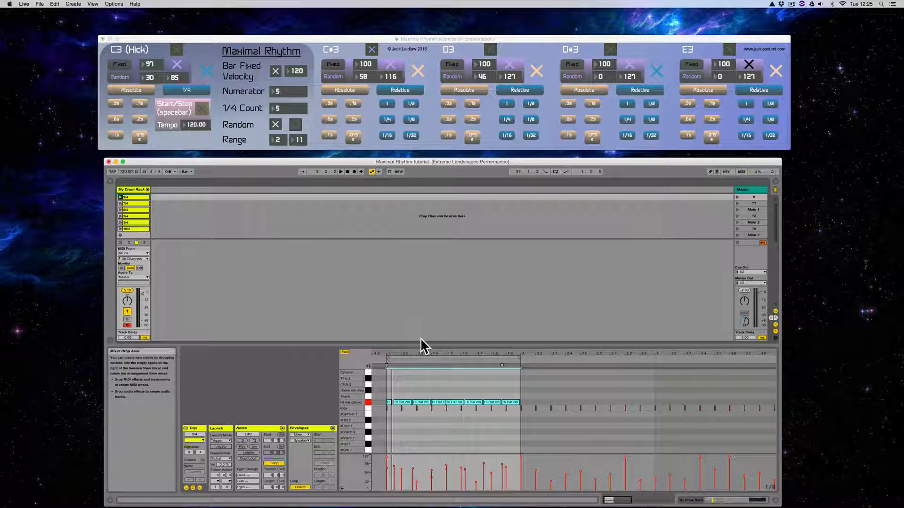
mouse_move(426, 341)
mouse_down()
mouse_move(431, 276)
mouse_move(436, 311)
mouse_move(395, 348)
mouse_up()
click(378, 326)
click(377, 329)
double_click(374, 347)
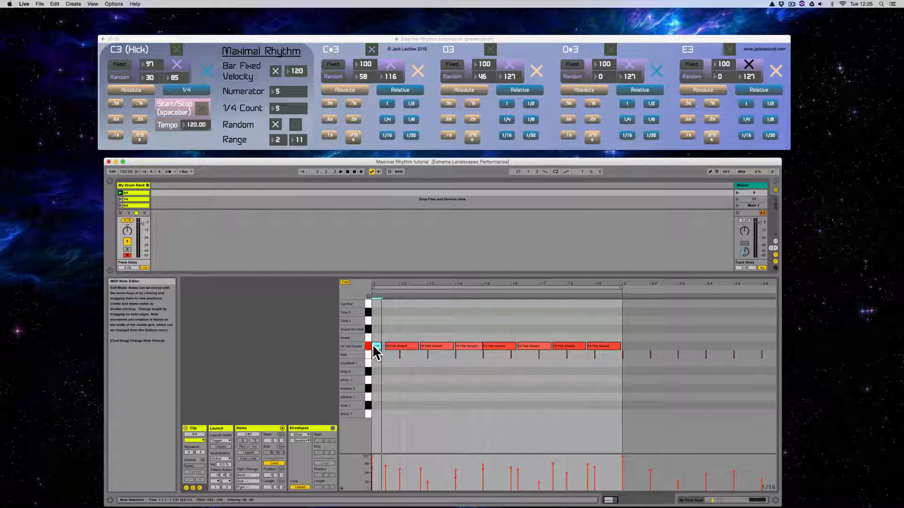
- Shift all the remaining closed hi-hat notes in the 9/4 clip earlier so the first lands on 1.1.1, and play the loop
click(368, 347)
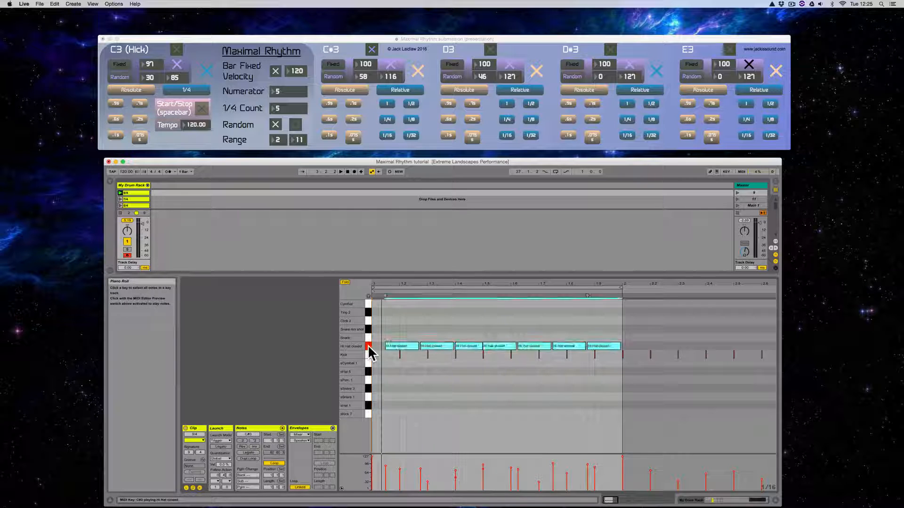
key(Left)
key(Left)
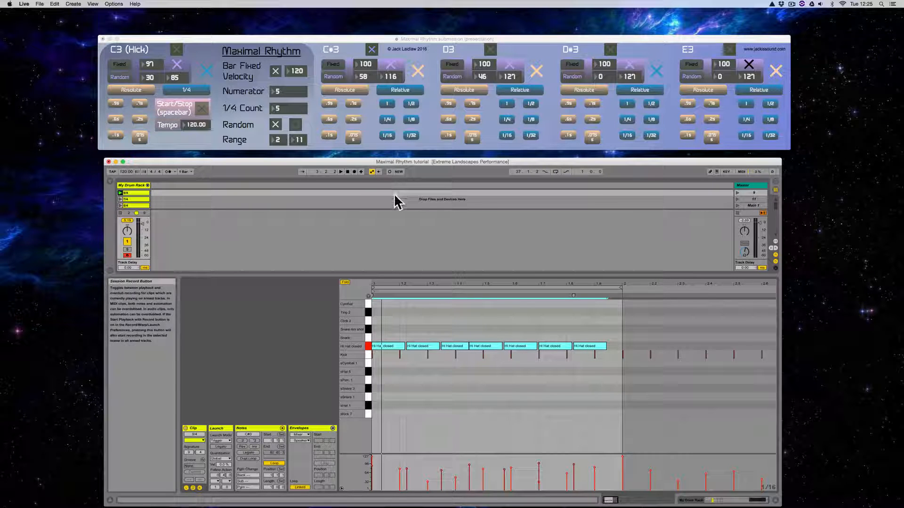
key(space)
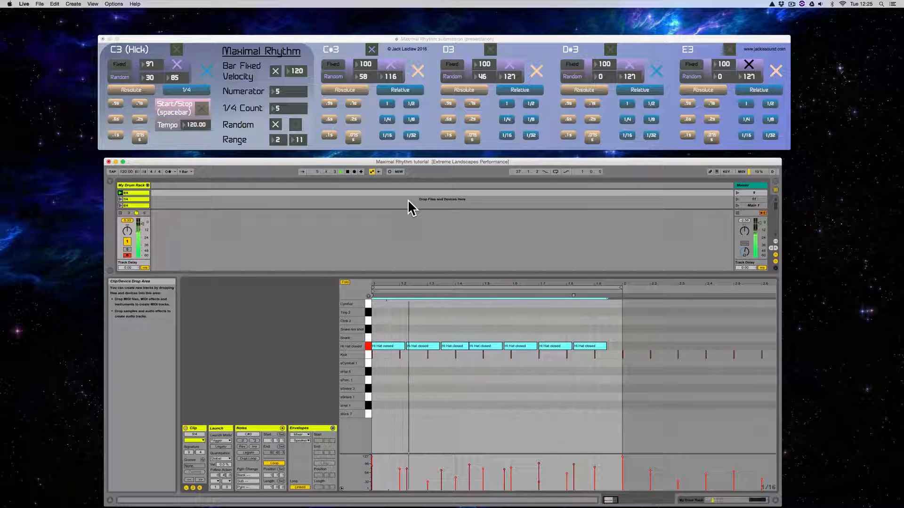
key(space)
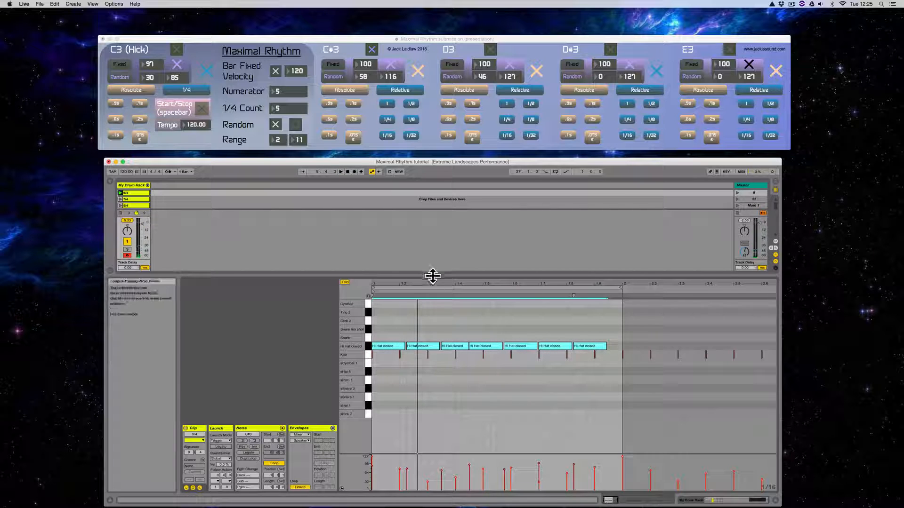
- Copy the 9/4 clip's closed hi-hat notes into the 7/4 and 5/4 clips, starting at 1.1.1 in each
drag(430, 275, 430, 289)
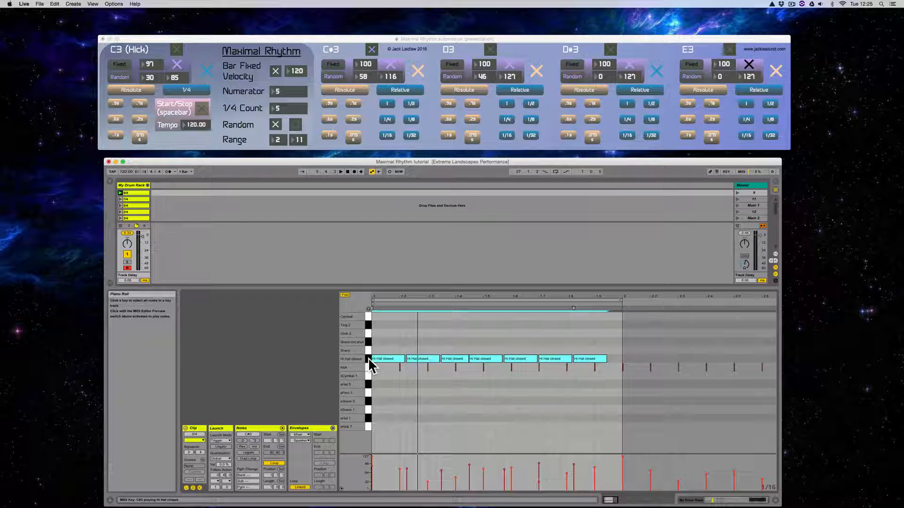
click(141, 199)
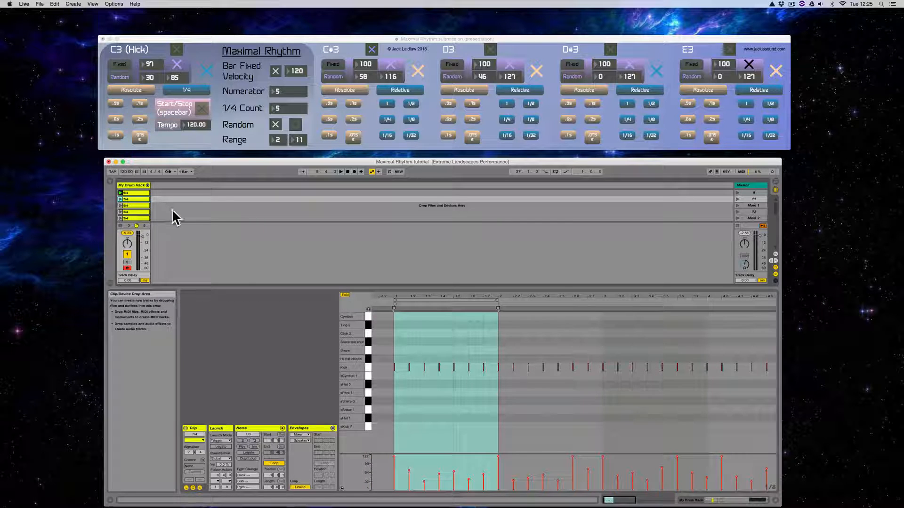
click(403, 333)
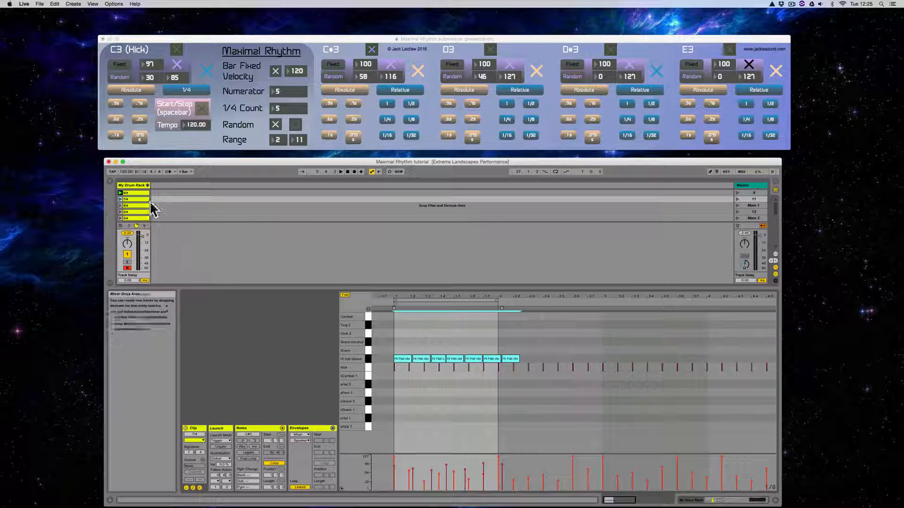
click(135, 205)
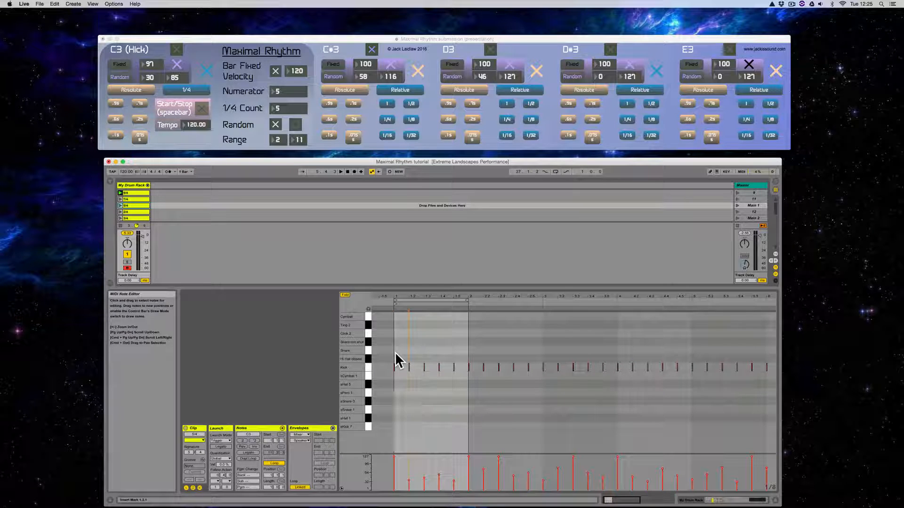
key(super+v)
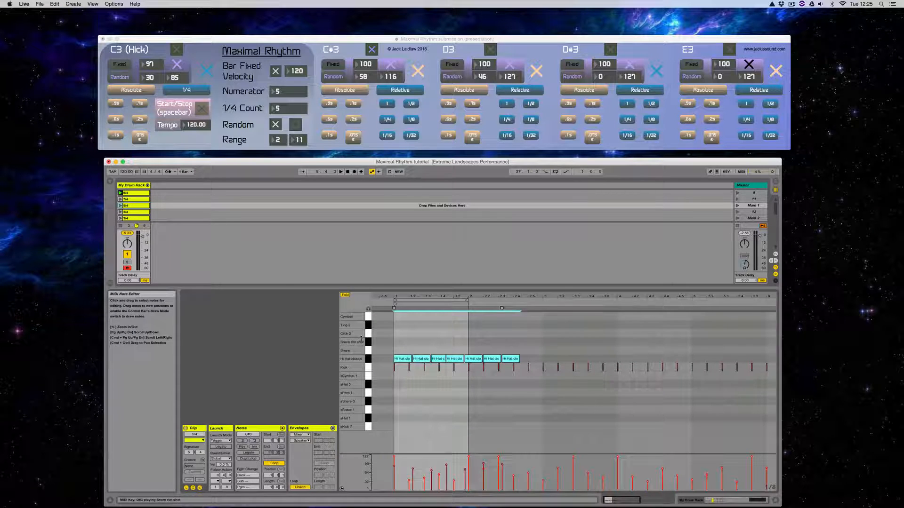
- Paste the closed hi-hat notes into the 2/4, 3/4 and 10/4 clips, starting at 1.1.1 in each
click(134, 212)
click(445, 355)
key(super+v)
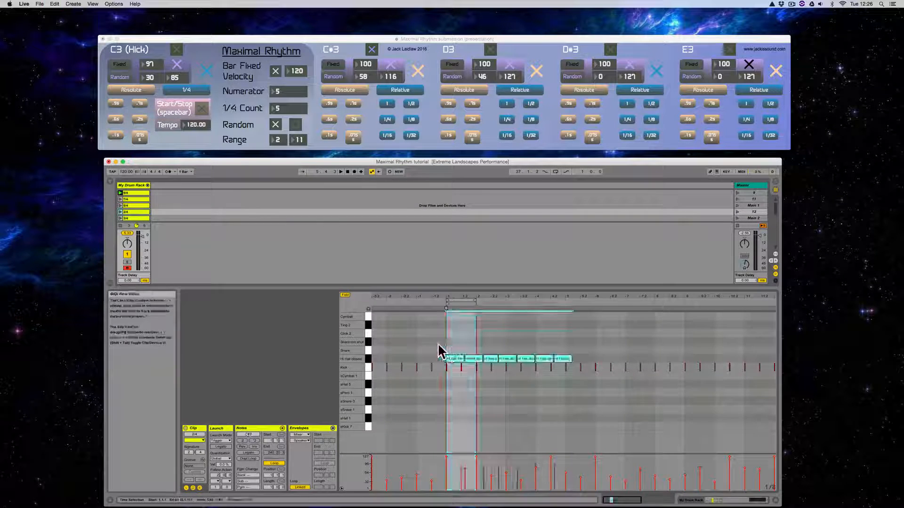
click(134, 217)
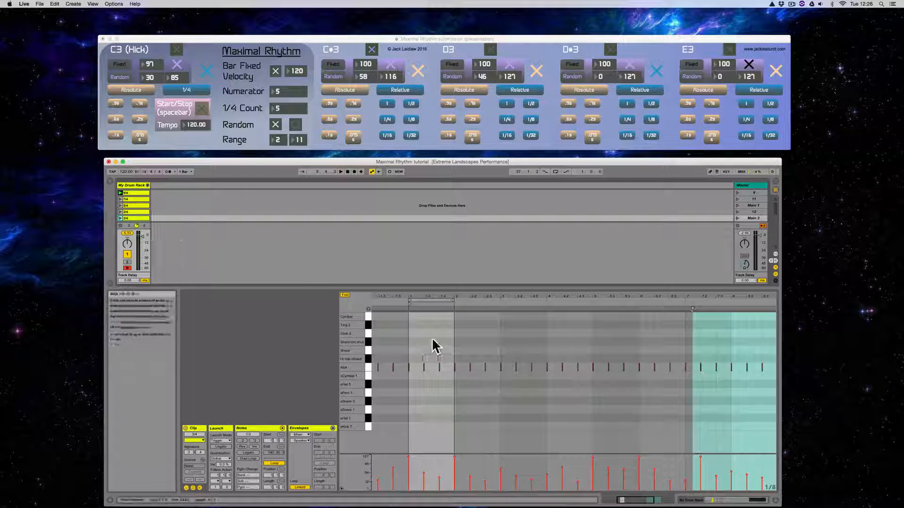
click(409, 351)
key(super+v)
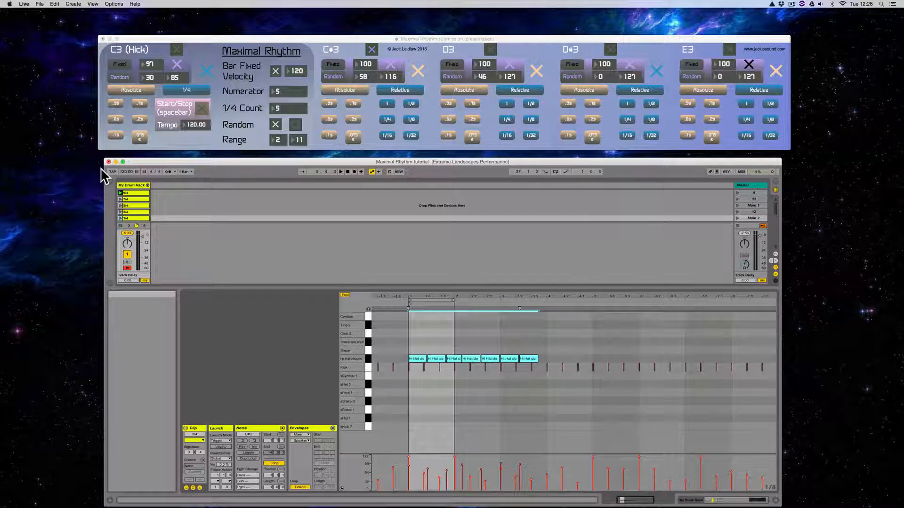
scroll(126, 216, down, 1)
click(125, 217)
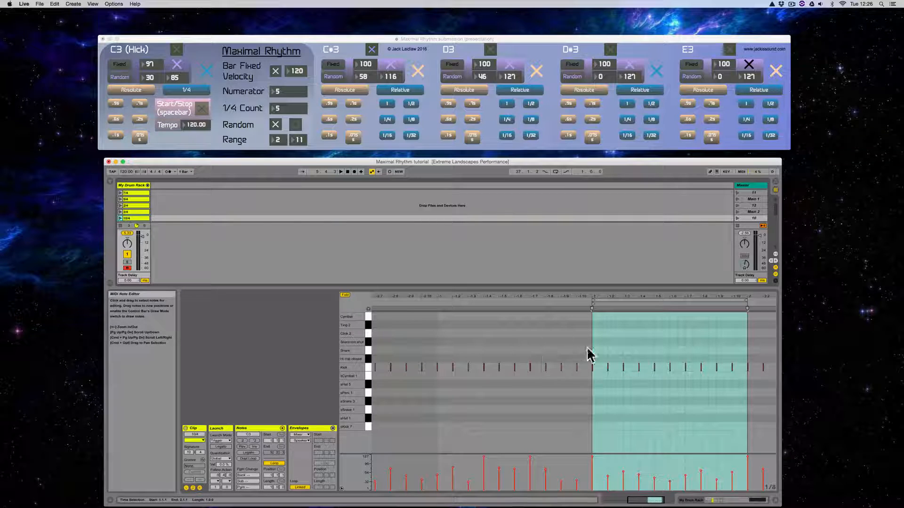
key(super+v)
scroll(135, 216, down, 3)
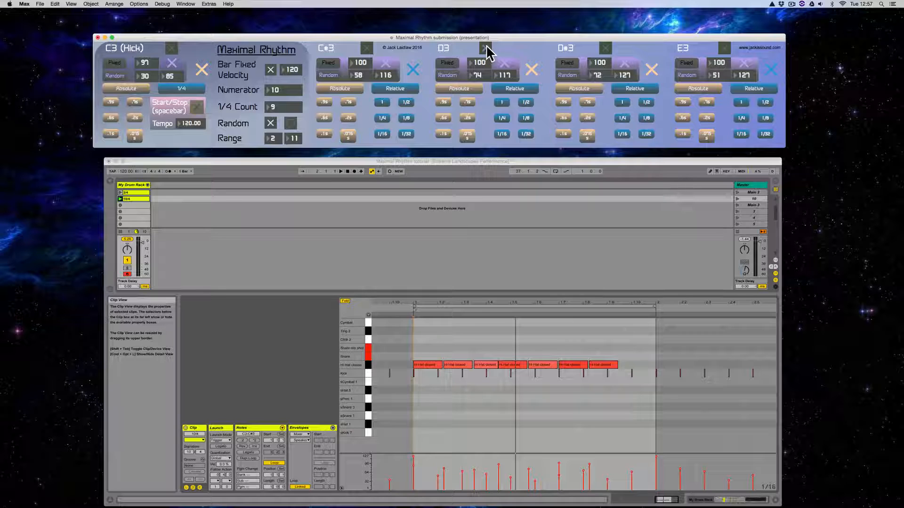
- Audition Maximal Rhythm's D3, D#3 and E3 patterns one at a time, switching each off after listening
key(space)
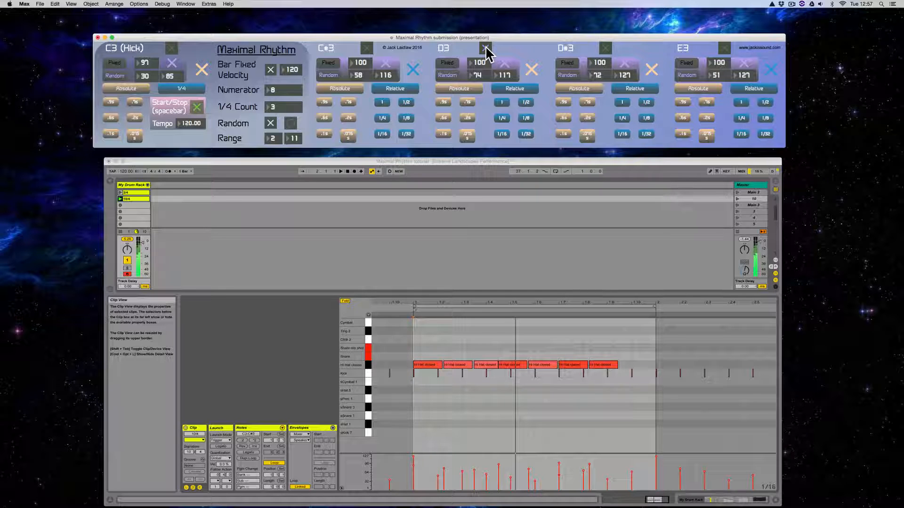
key(space)
click(485, 46)
click(605, 48)
key(space)
click(605, 47)
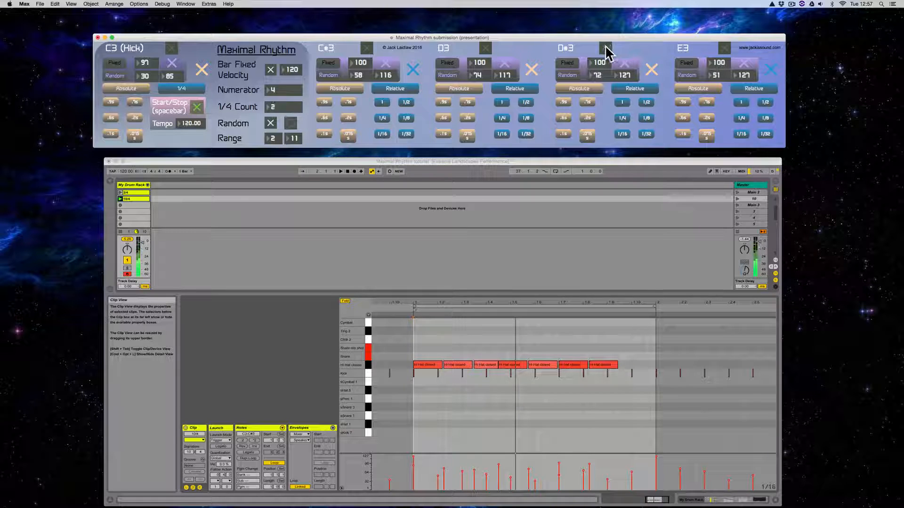
click(724, 47)
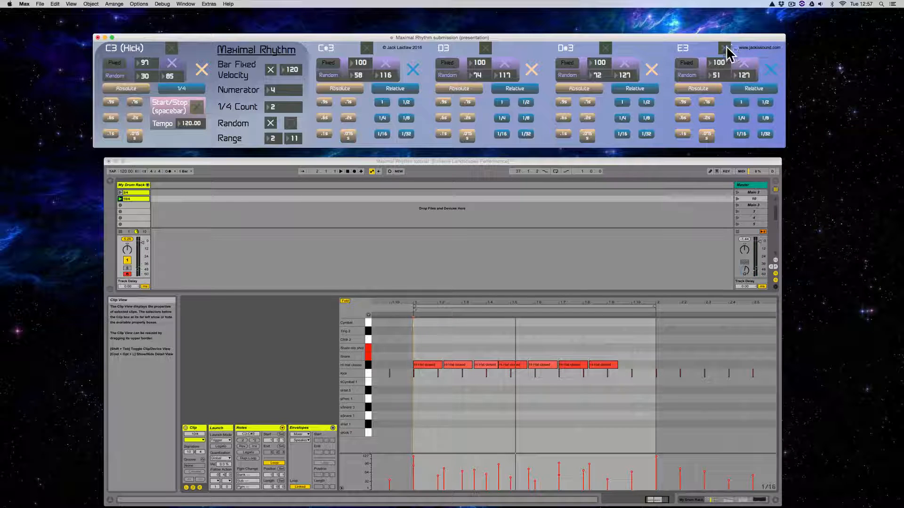
key(space)
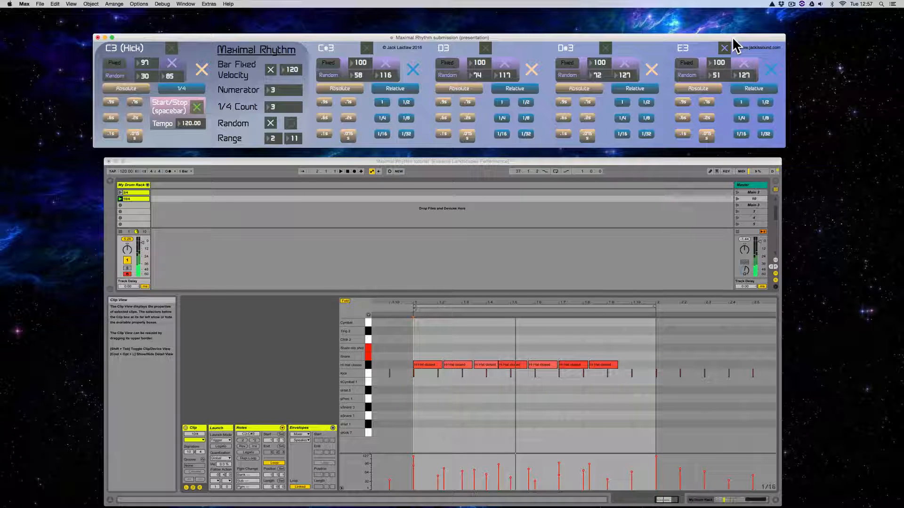
key(space)
click(726, 47)
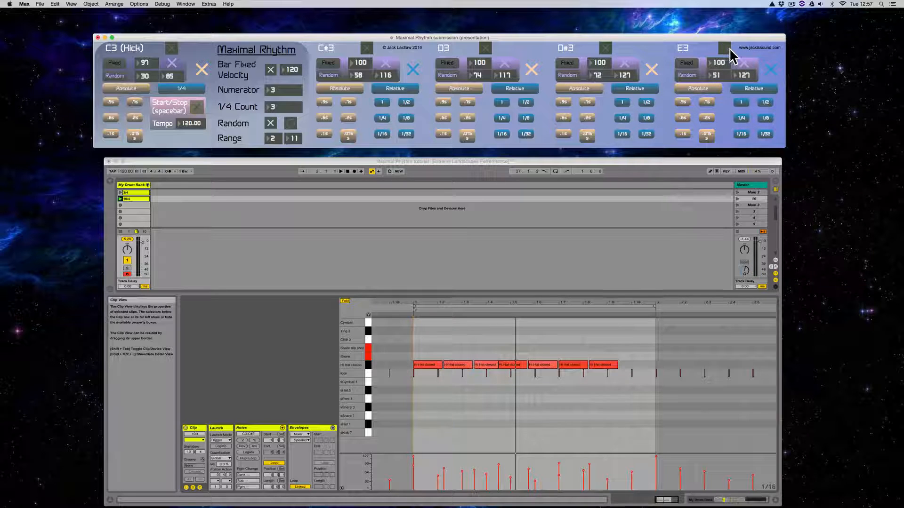
- Turn off looping in the 10/4 clip and enable Maximal Rhythm's D3, D#3 and E3 patterns together
click(279, 464)
click(278, 463)
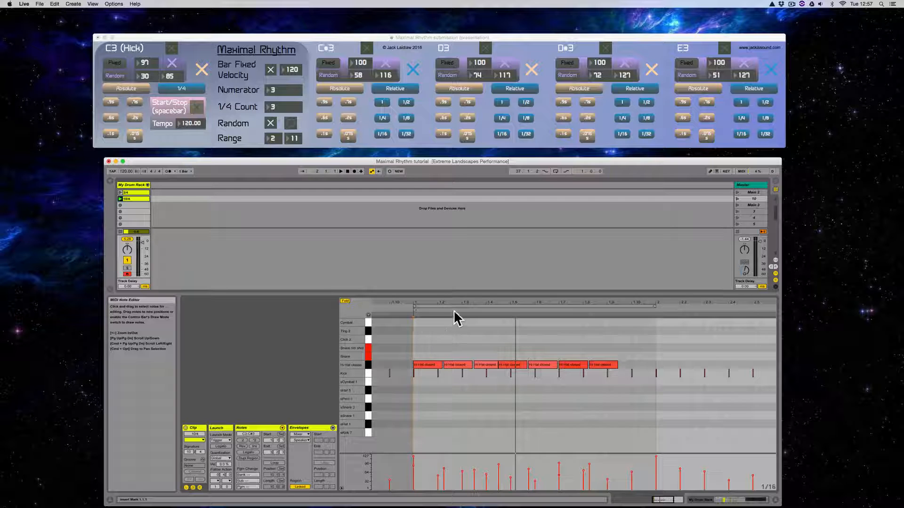
click(604, 44)
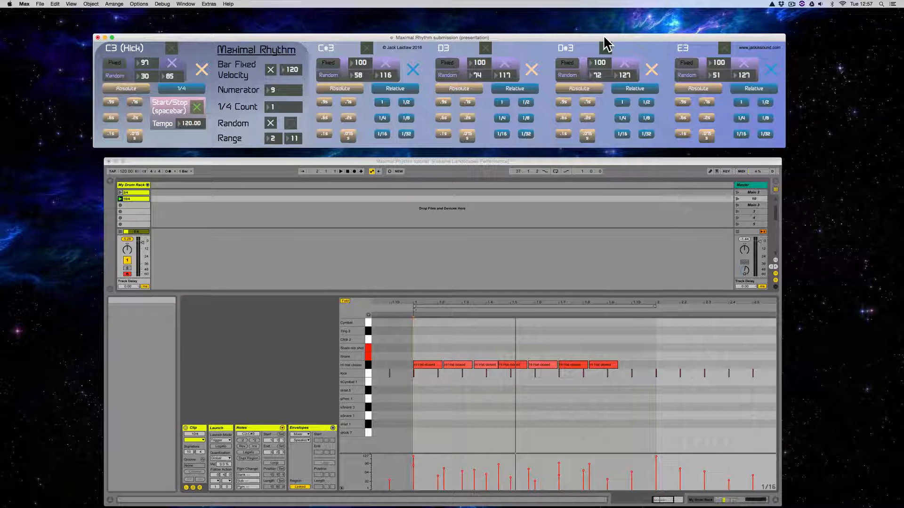
key(space)
click(605, 48)
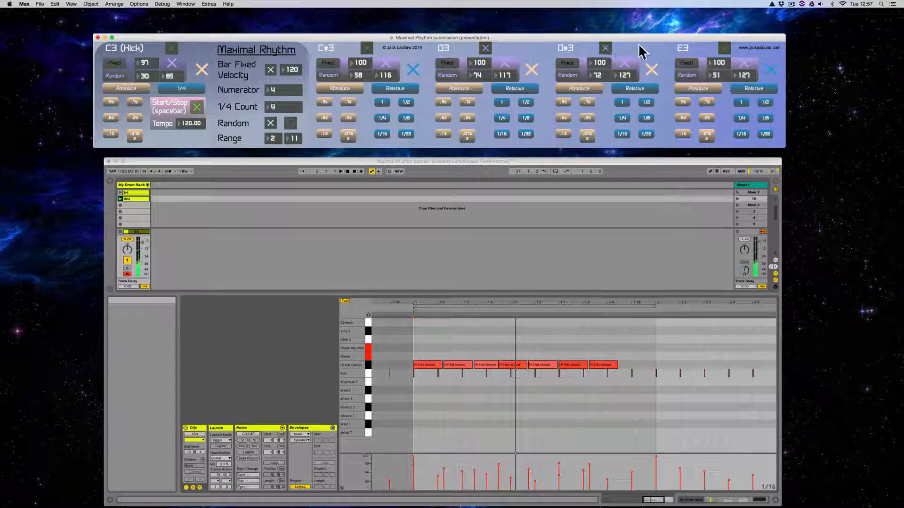
click(724, 48)
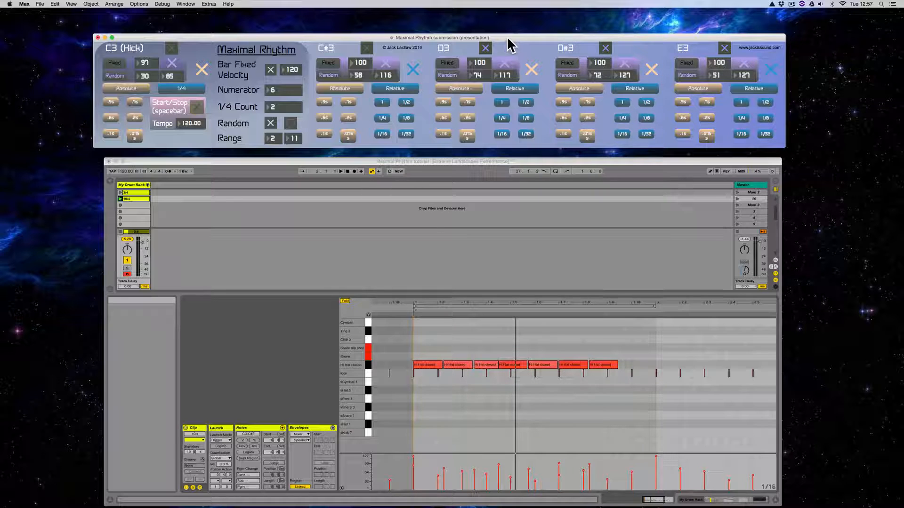
- Run the D3, D#3 and E3 patterns and overdub them into the 10/4 clip, stopping playback and the patterns after the pass
click(388, 171)
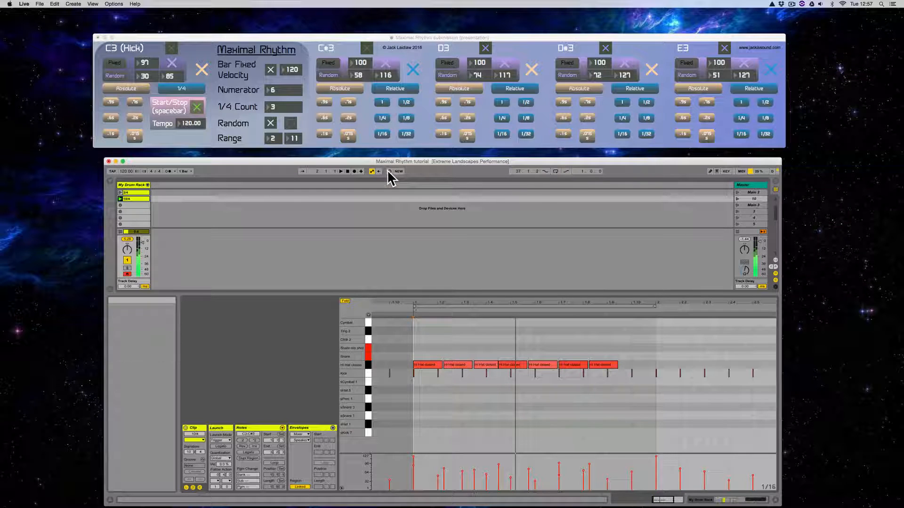
click(388, 171)
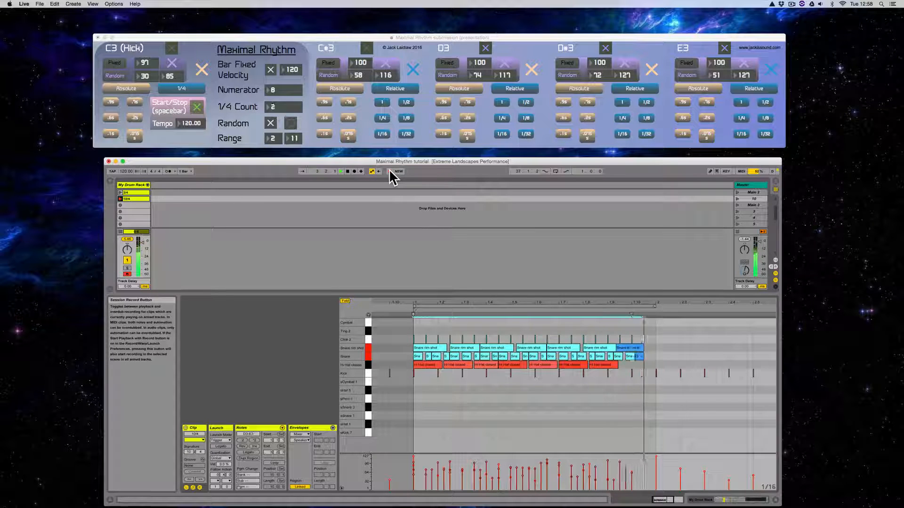
key(space)
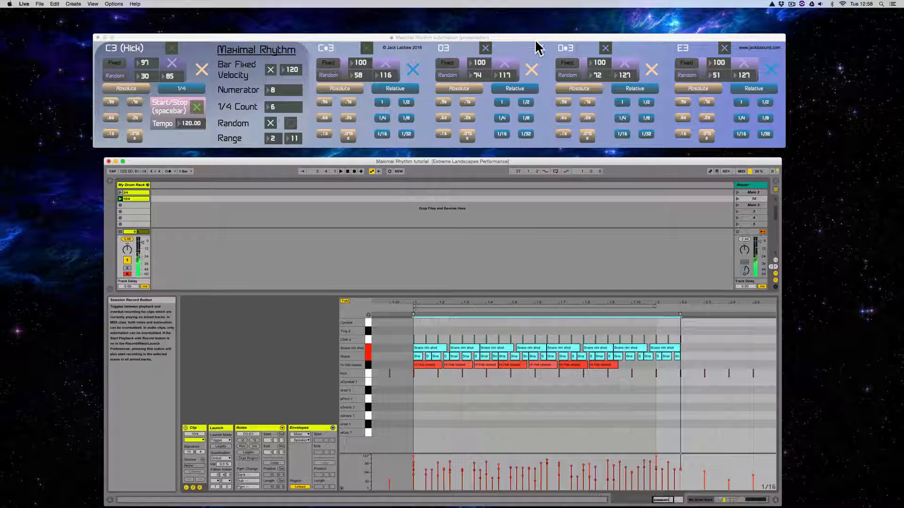
click(536, 38)
key(space)
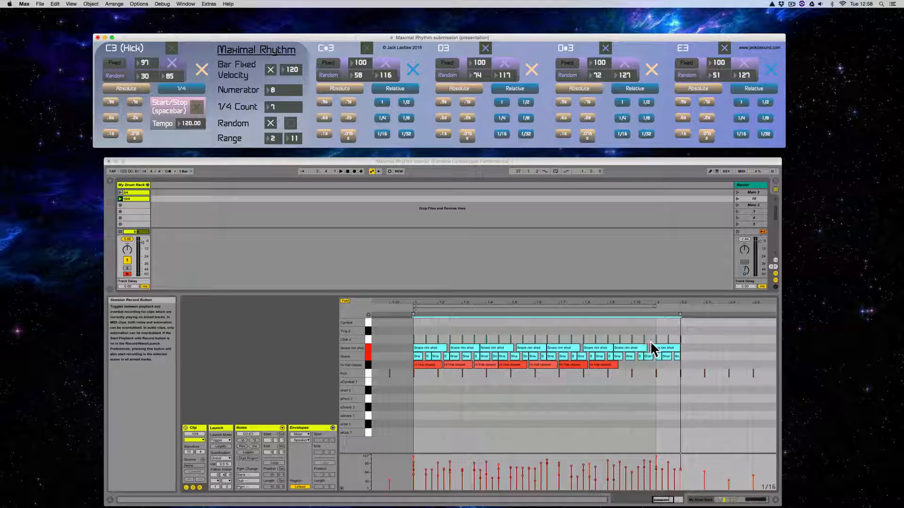
- Select all the Click 2 notes in the 10/4 clip and lengthen them to about a sixteenth note each
click(436, 302)
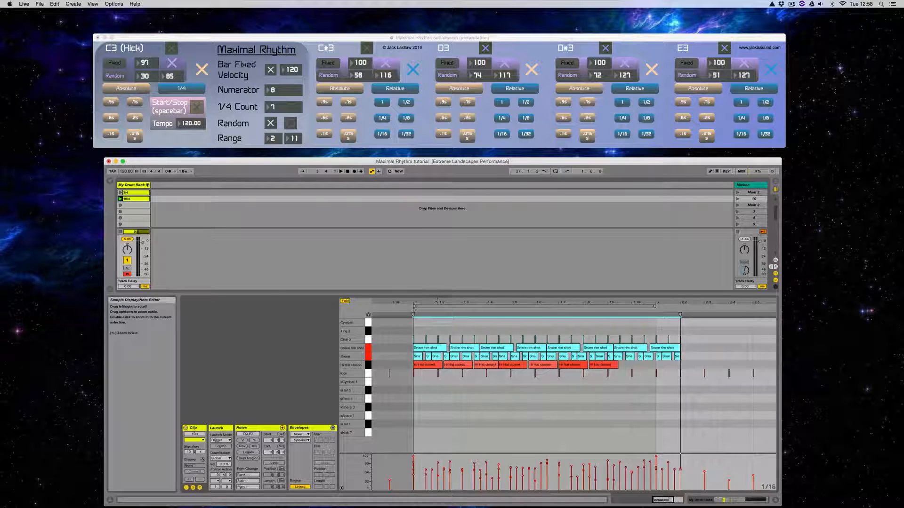
drag(437, 302, 452, 268)
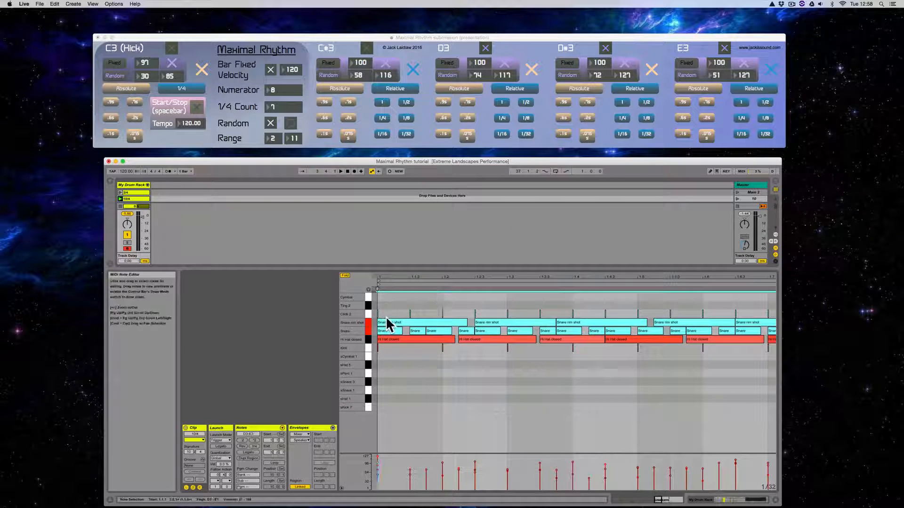
click(401, 315)
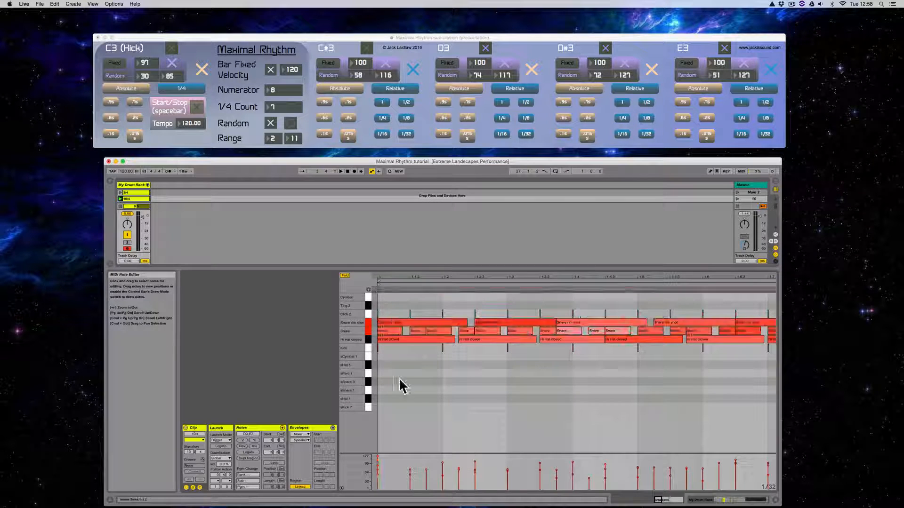
click(368, 323)
drag(378, 314, 394, 314)
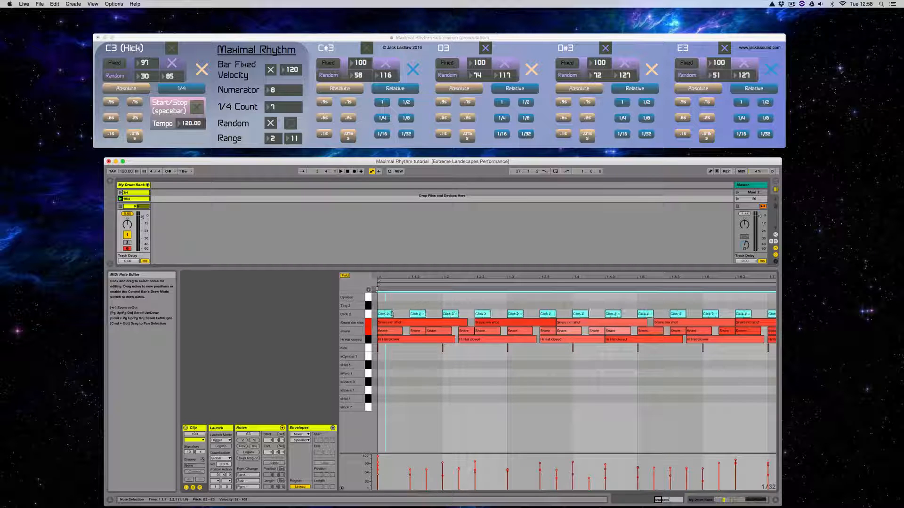
drag(401, 278, 483, 284)
mouse_move(454, 314)
mouse_down()
mouse_move(522, 318)
mouse_move(457, 314)
mouse_up()
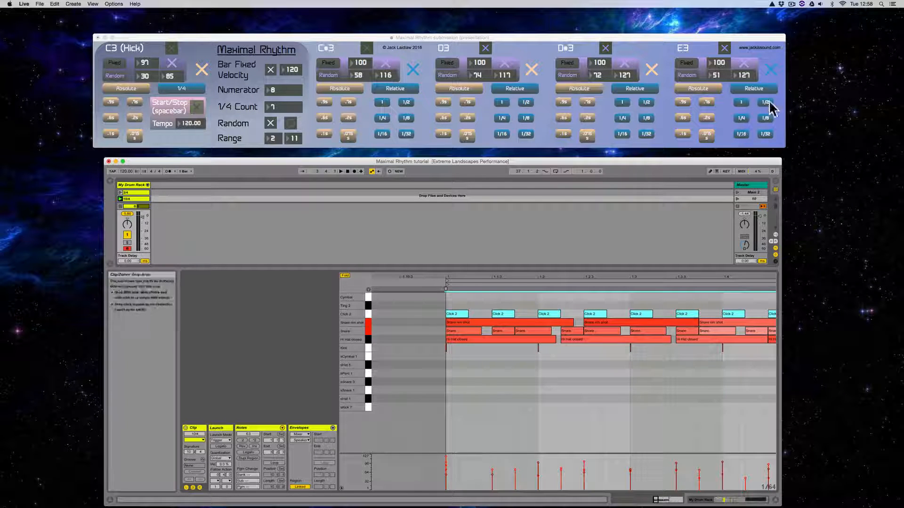
mouse_move(455, 315)
mouse_down()
mouse_move(480, 318)
mouse_move(459, 320)
mouse_up()
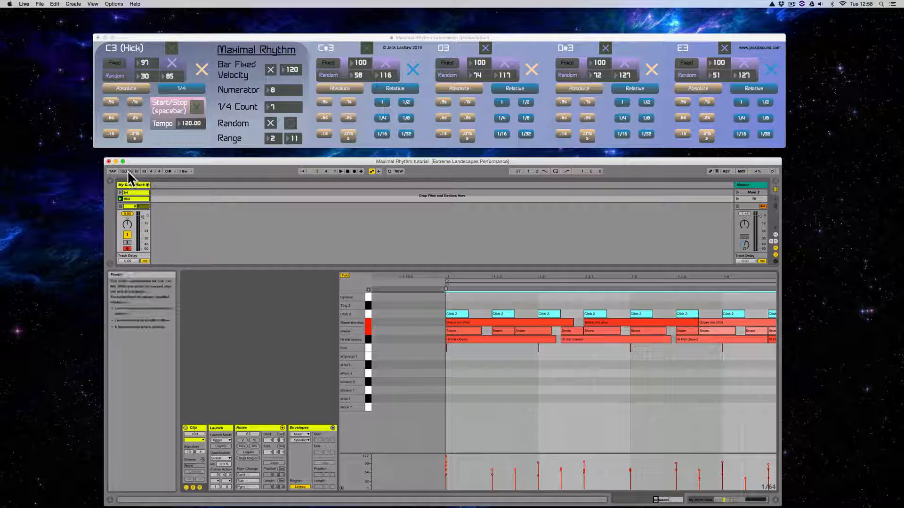
- Turn looping back on for the 10/4 clip and play the loop with its new percussion
drag(535, 281, 491, 253)
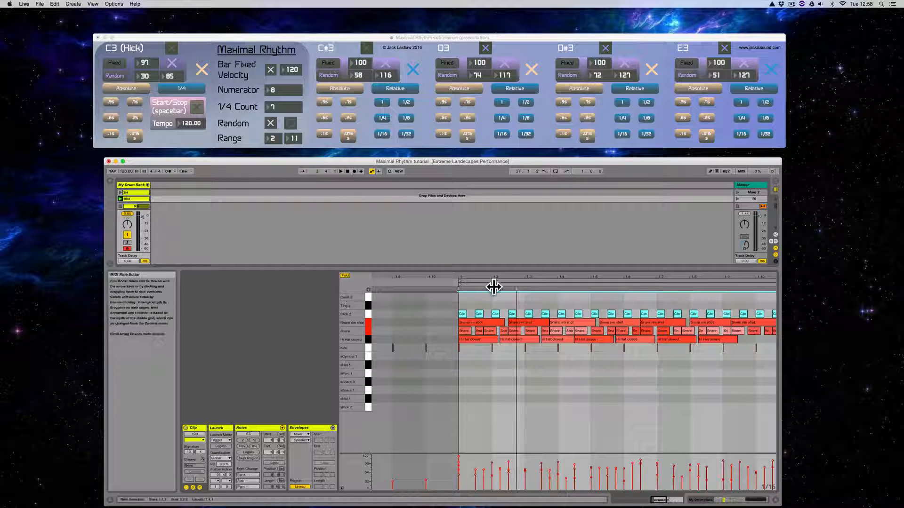
mouse_move(493, 286)
mouse_down()
mouse_move(497, 301)
mouse_move(502, 281)
mouse_move(520, 280)
mouse_move(486, 262)
mouse_move(450, 261)
mouse_move(451, 269)
mouse_up()
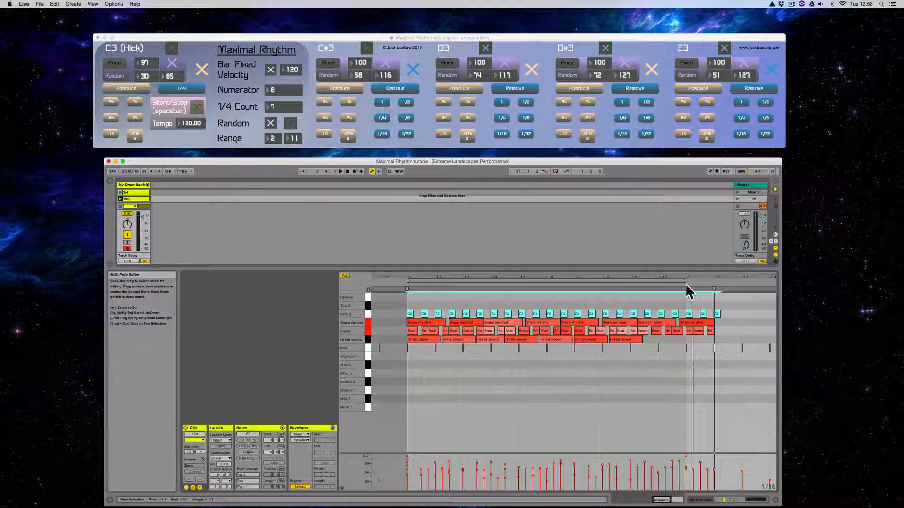
click(275, 462)
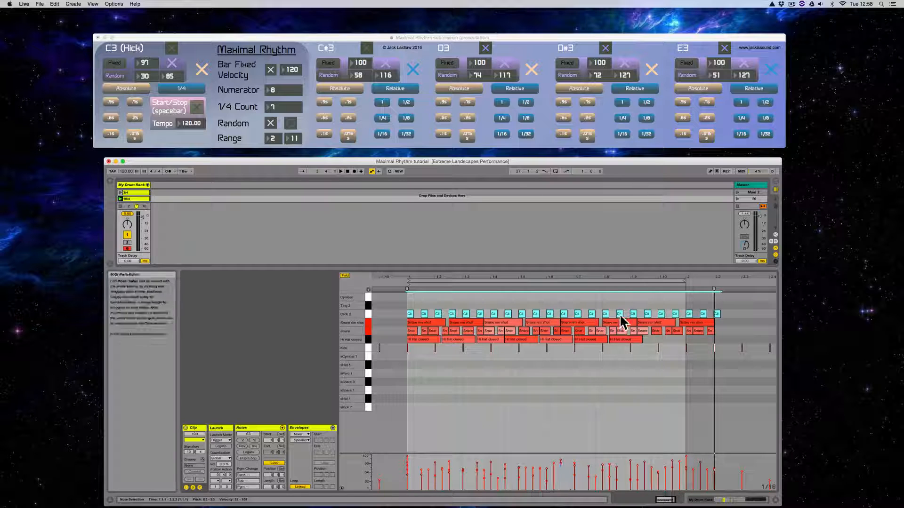
key(space)
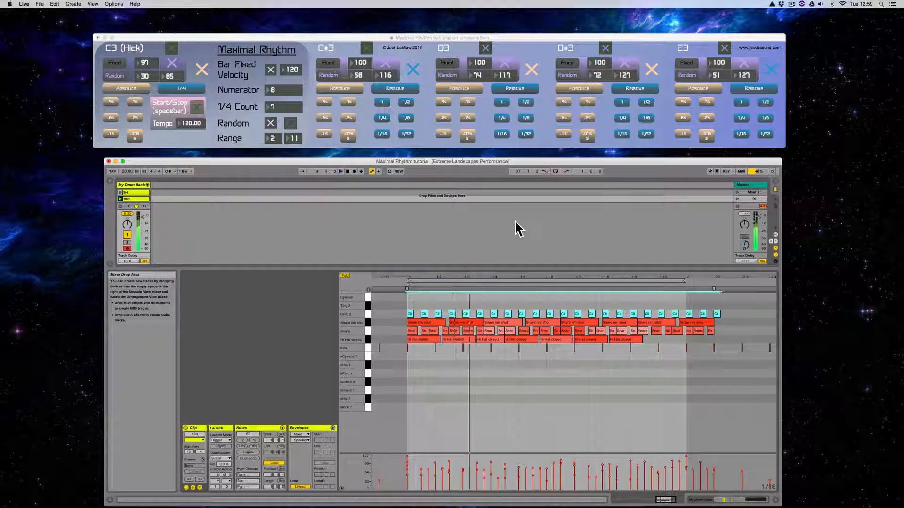
- Add all the snare rim shot and snare notes to the Click 2 selection in the 10/4 clip
click(368, 322)
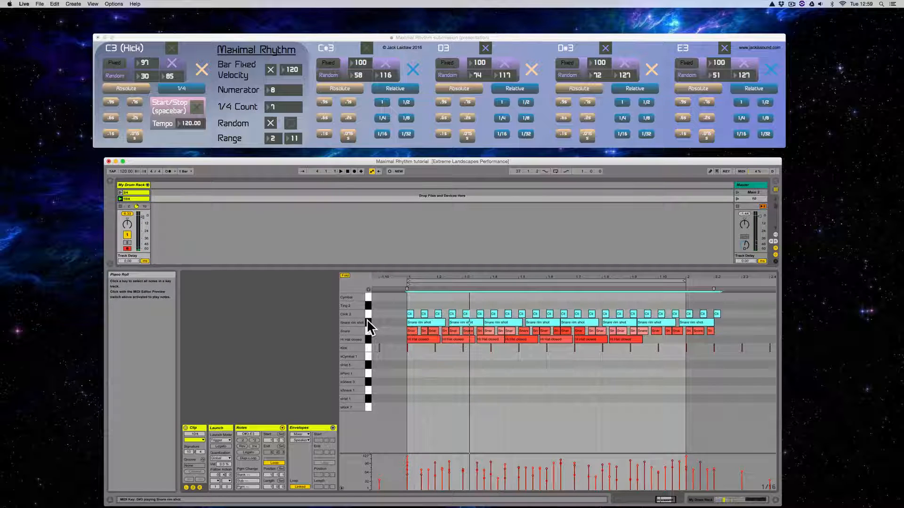
shift+click(366, 330)
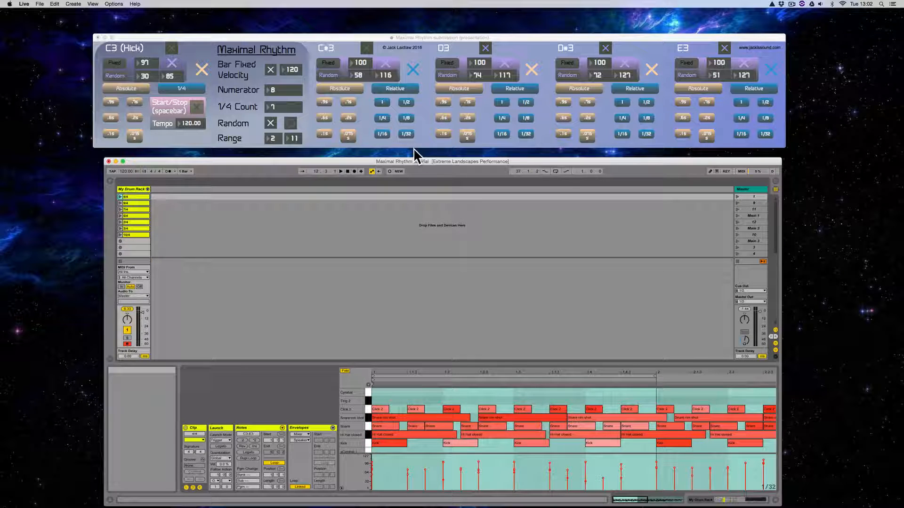
- Review the notes in the 9/4, 7/4 and 4/4 clips and check the 4/4 clip's follow action settings
click(131, 202)
click(131, 209)
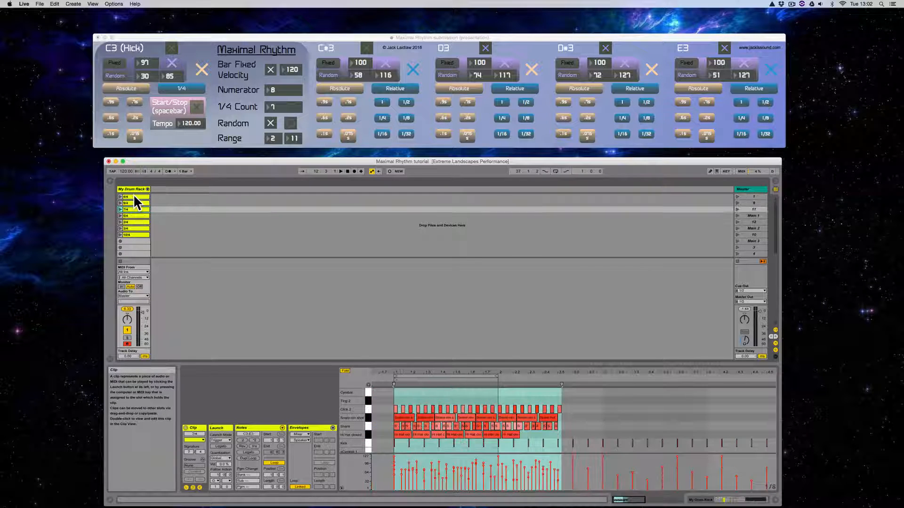
click(133, 195)
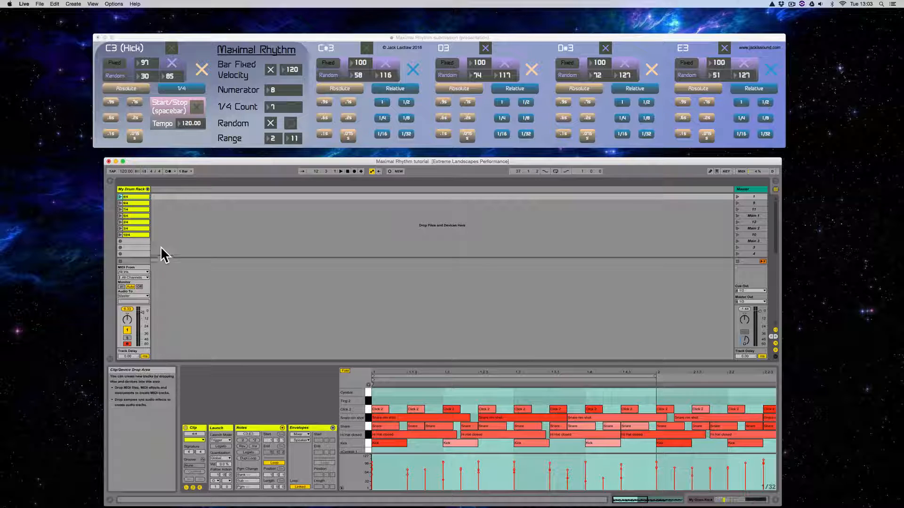
click(218, 480)
click(223, 477)
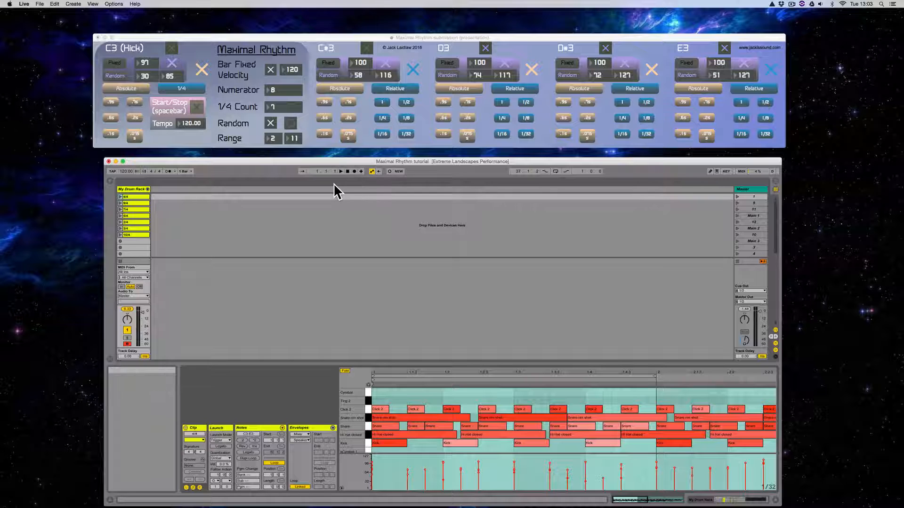
- Start recording into the arrangement from the 4/4 clip and switch to Arrangement View
click(355, 171)
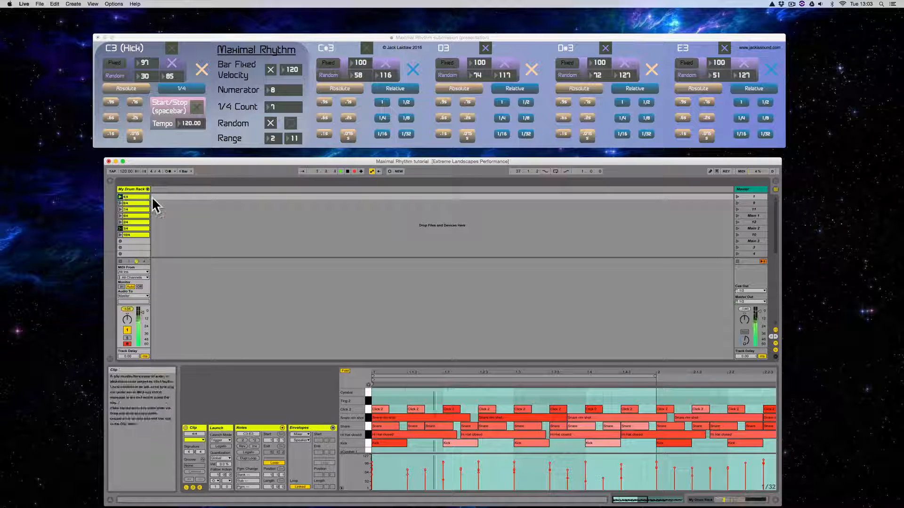
key(Tab)
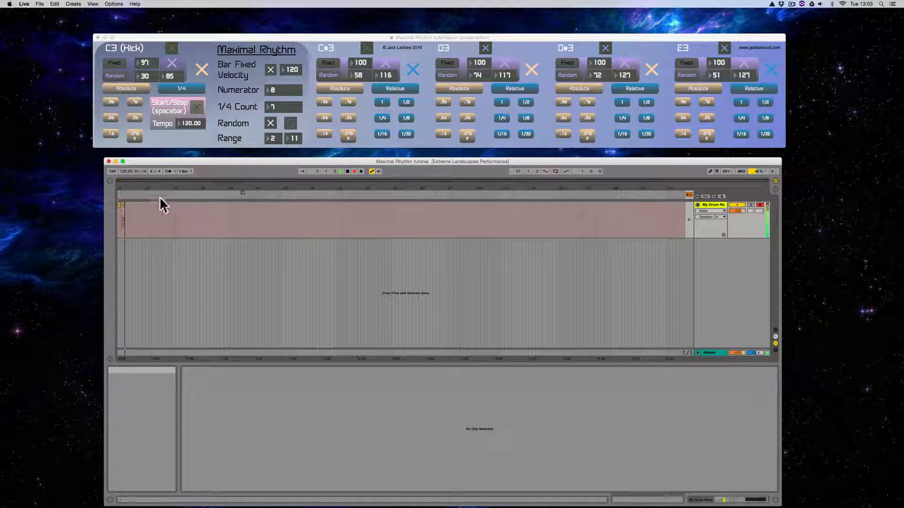
- Check Session View, return to Arrangement View and switch playback back to the recorded arrangement
key(Tab)
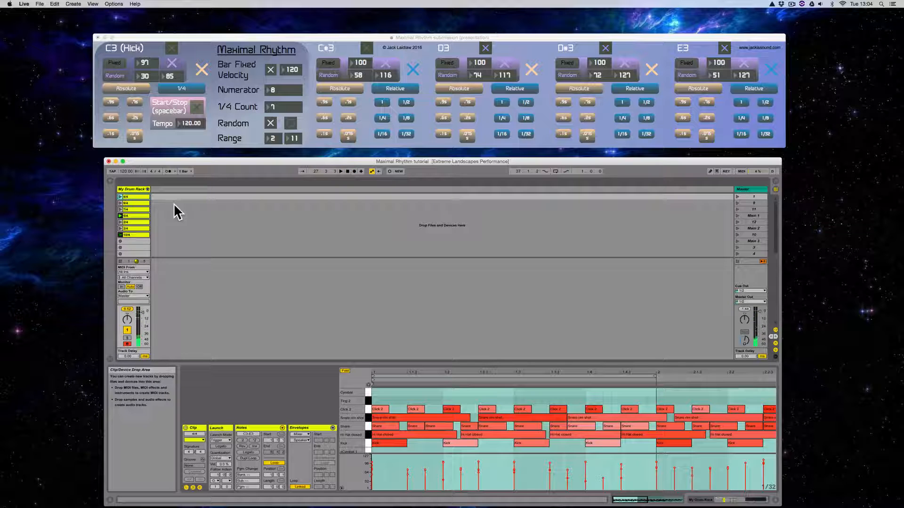
key(Tab)
drag(345, 188, 344, 236)
click(689, 195)
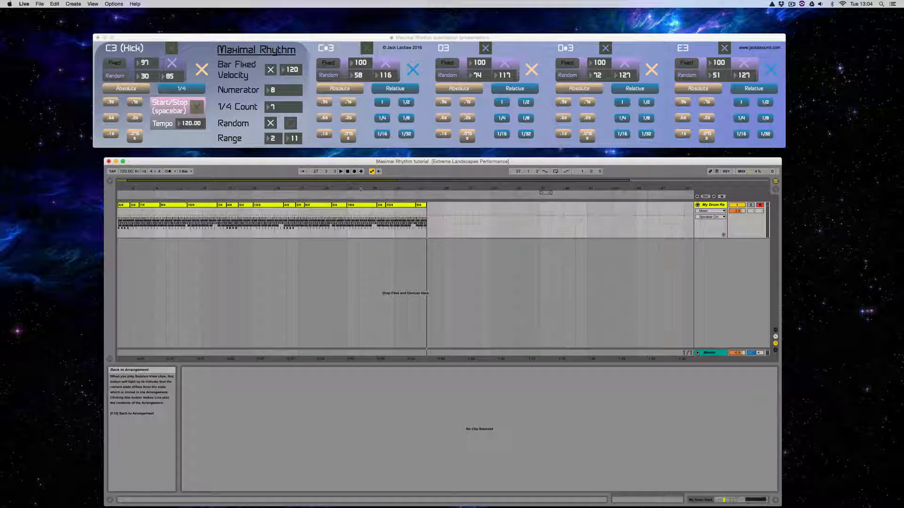
drag(251, 190, 252, 174)
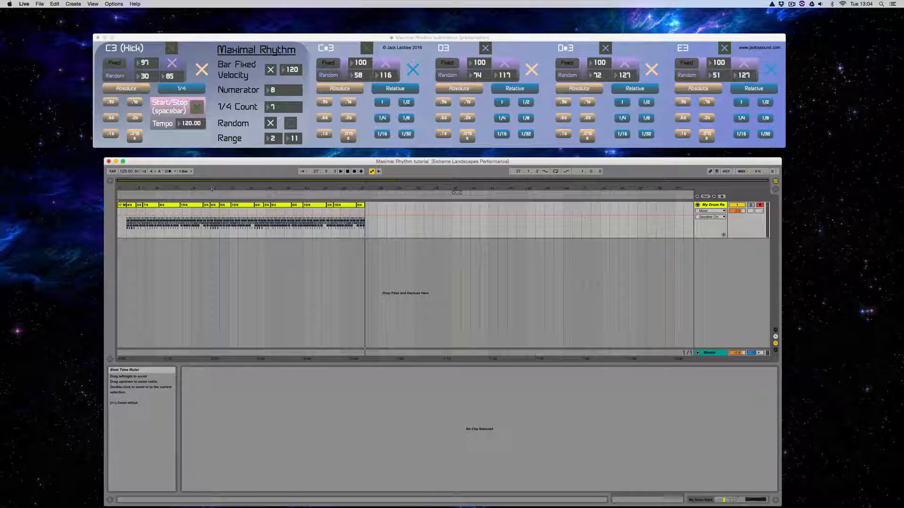
- Extend the end of the last recorded drum clip in the arrangement and play the arrangement from near its start
click(360, 205)
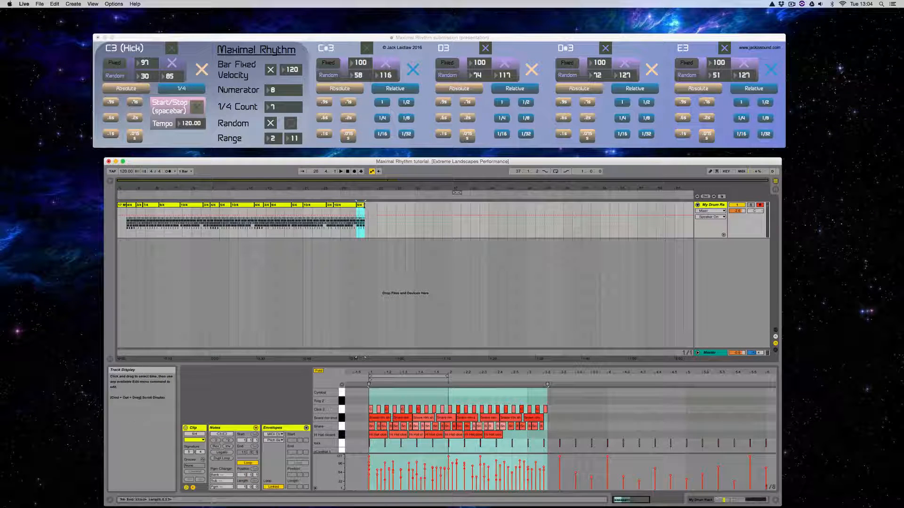
click(379, 204)
click(361, 204)
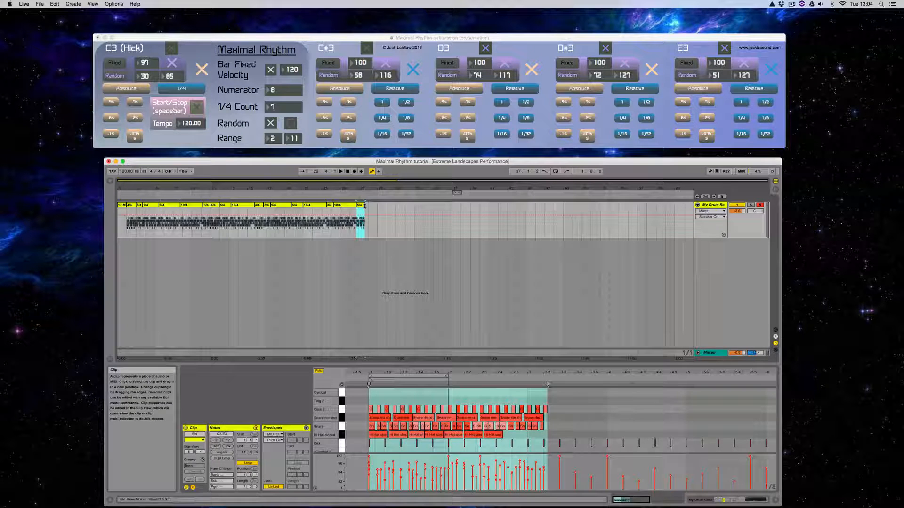
drag(364, 205, 488, 211)
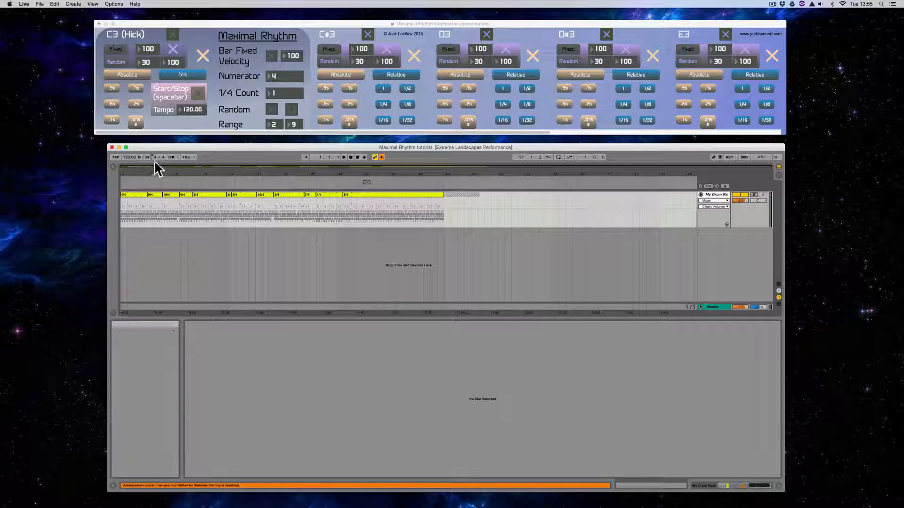
click(159, 192)
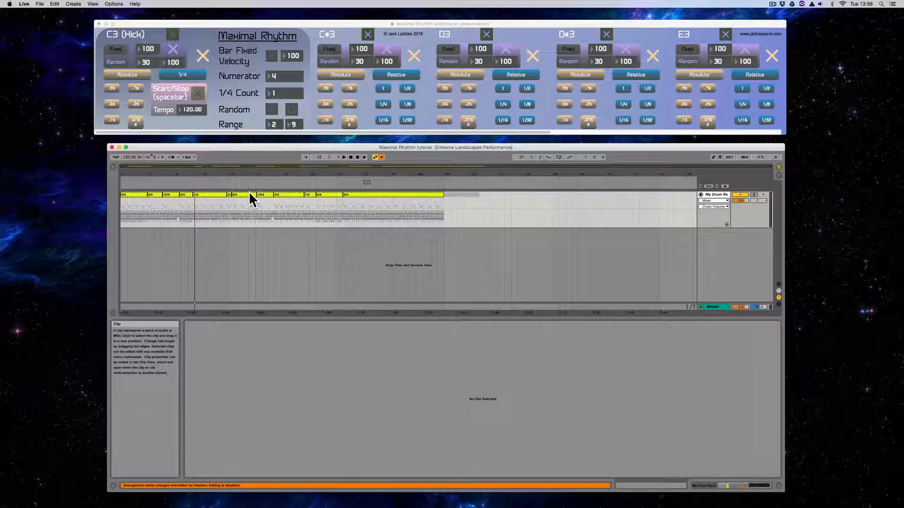
- Add test2.aif from the Documents folder as a clip on a new audio track and slice it to a new MIDI track per bar
key(Tab)
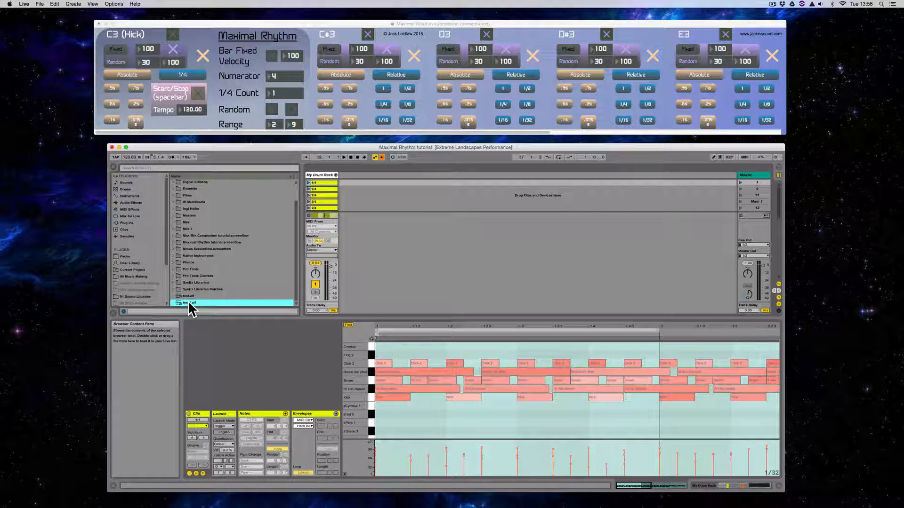
drag(191, 309, 350, 181)
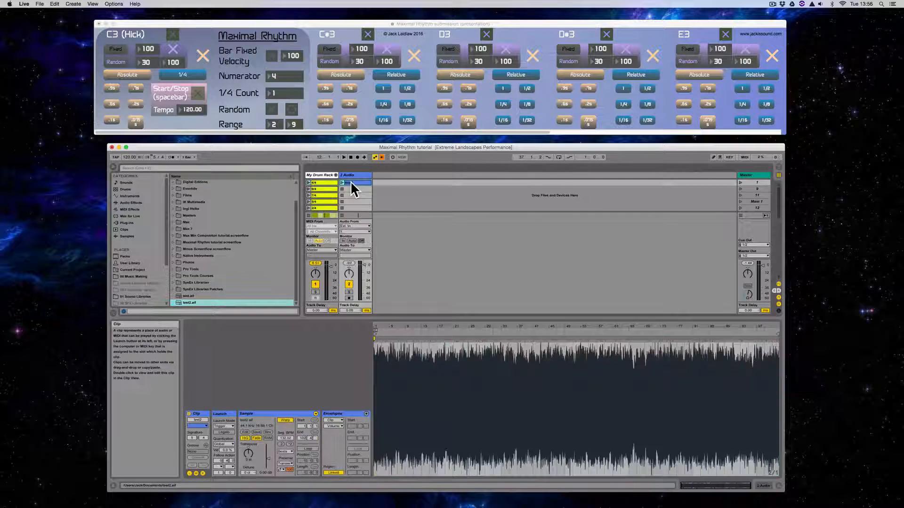
right_click(361, 182)
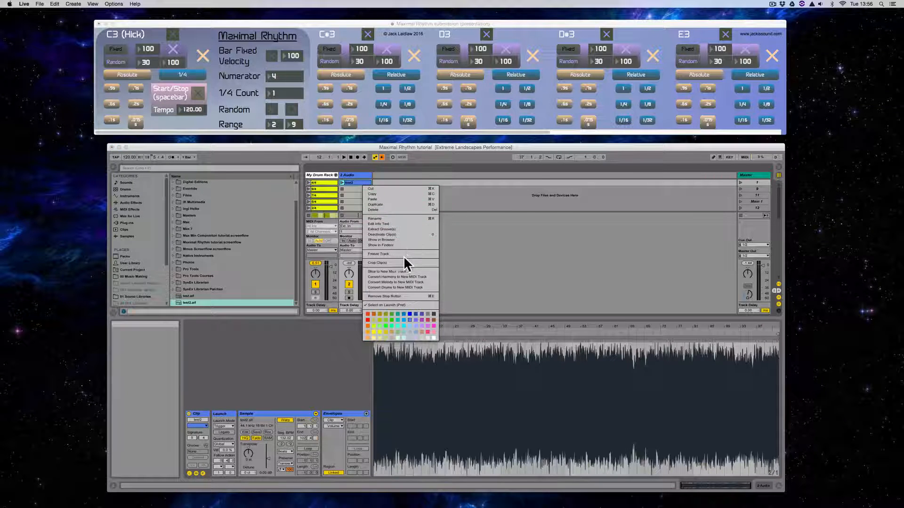
click(400, 272)
click(470, 256)
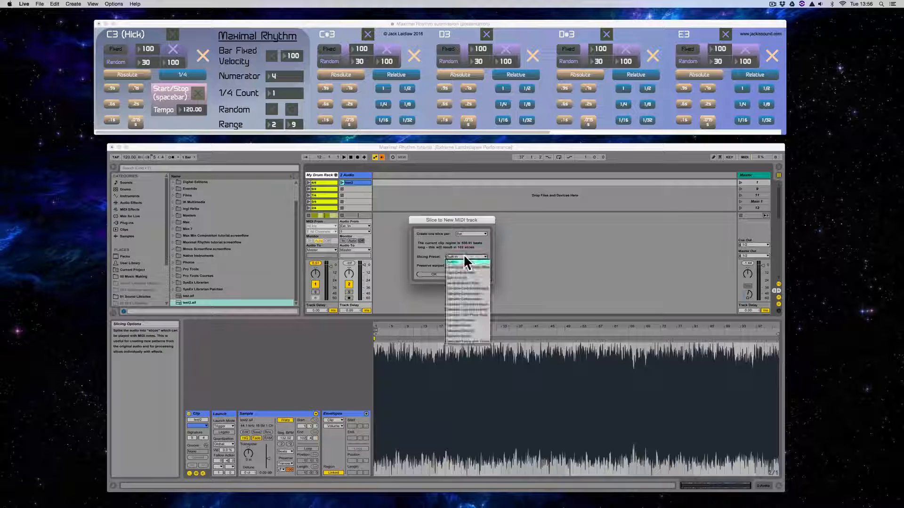
click(467, 268)
click(434, 275)
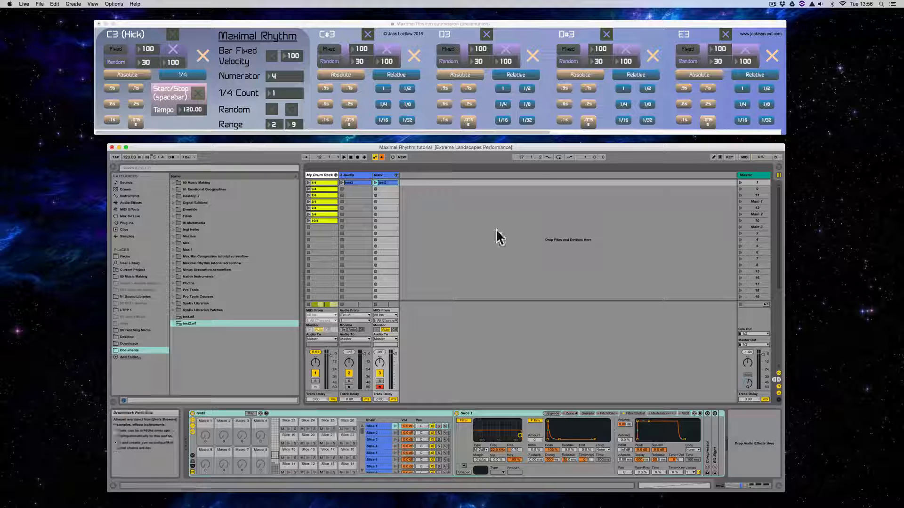
- Copy all the recorded drum clips in the arrangement onto the sliced test2 MIDI track, aligned to the same start
key(Tab)
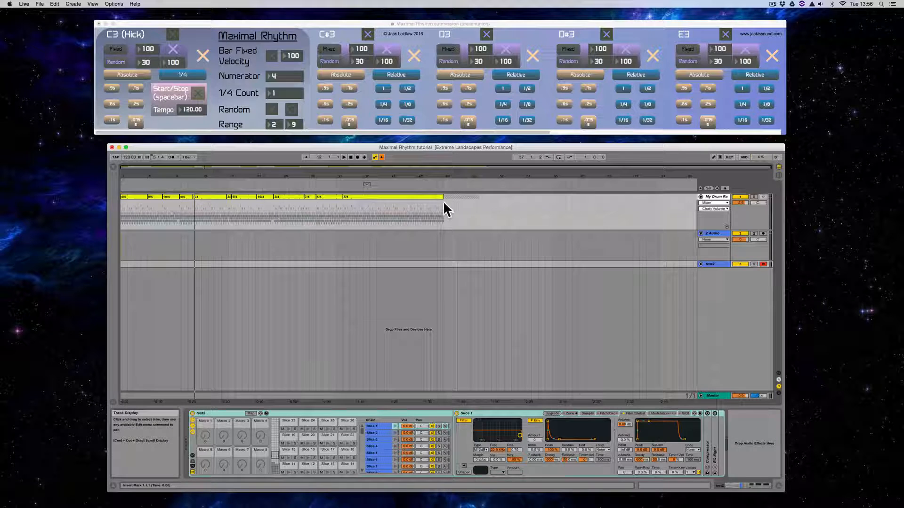
drag(444, 208, 141, 265)
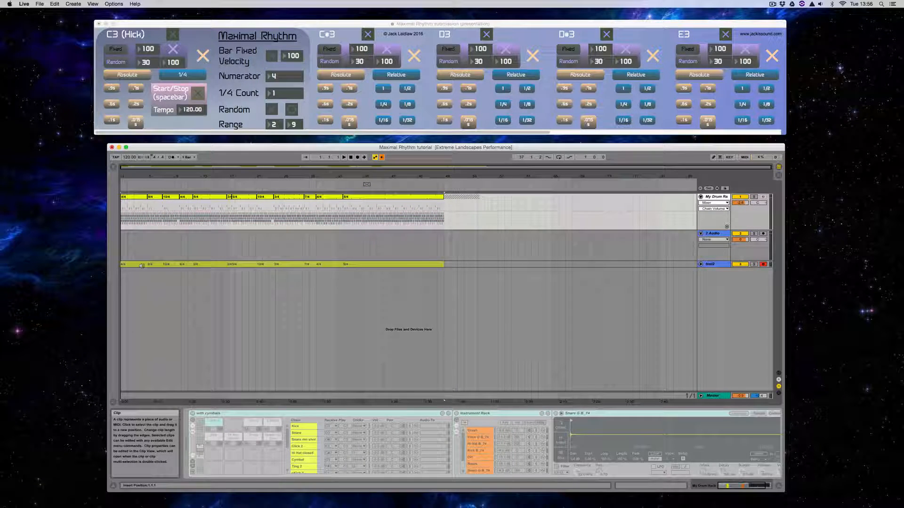
key(Tab)
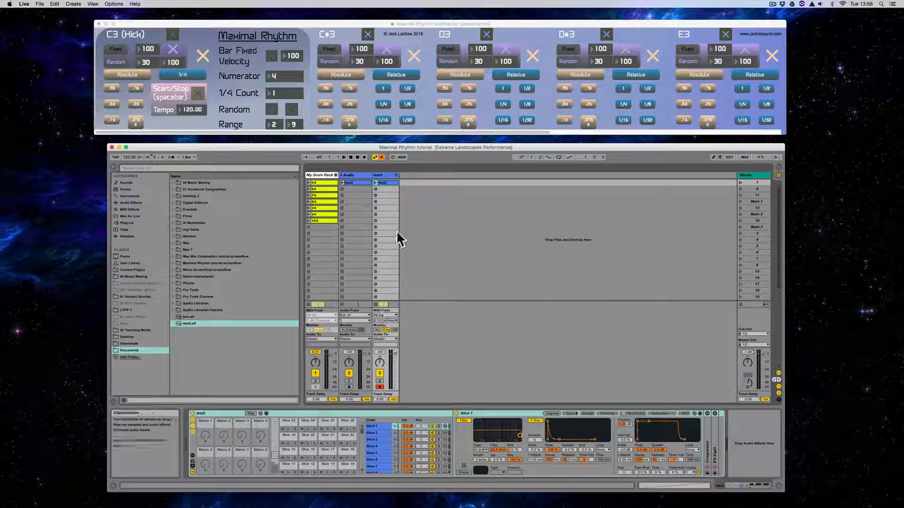
key(Tab)
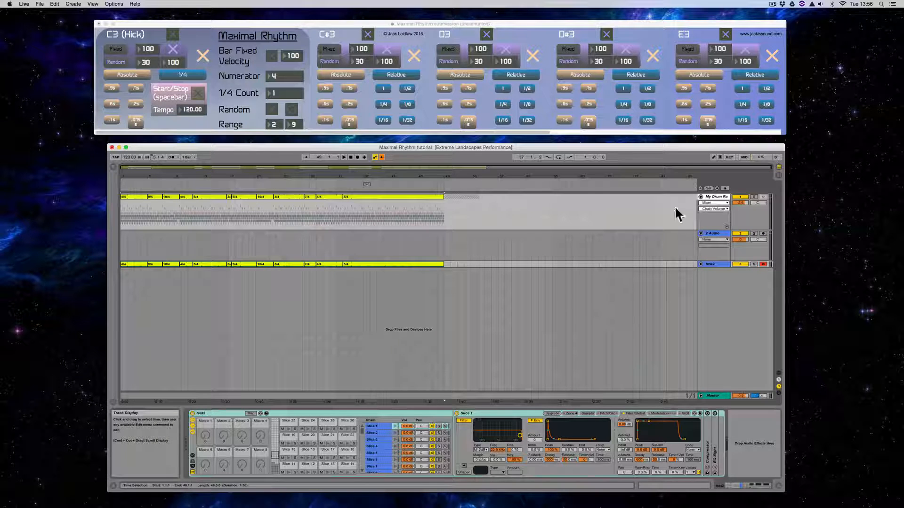
- Solo the test2 track and play the arrangement from the beginning
click(754, 265)
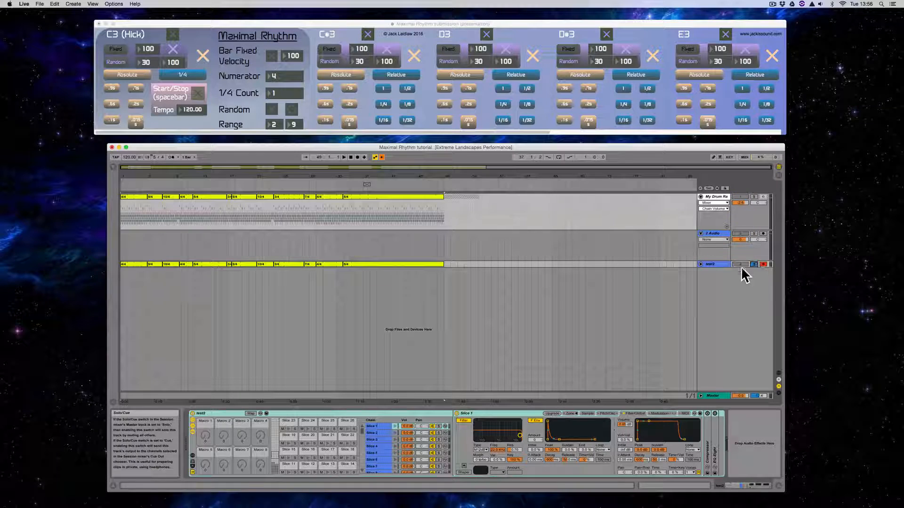
double_click(350, 157)
key(space)
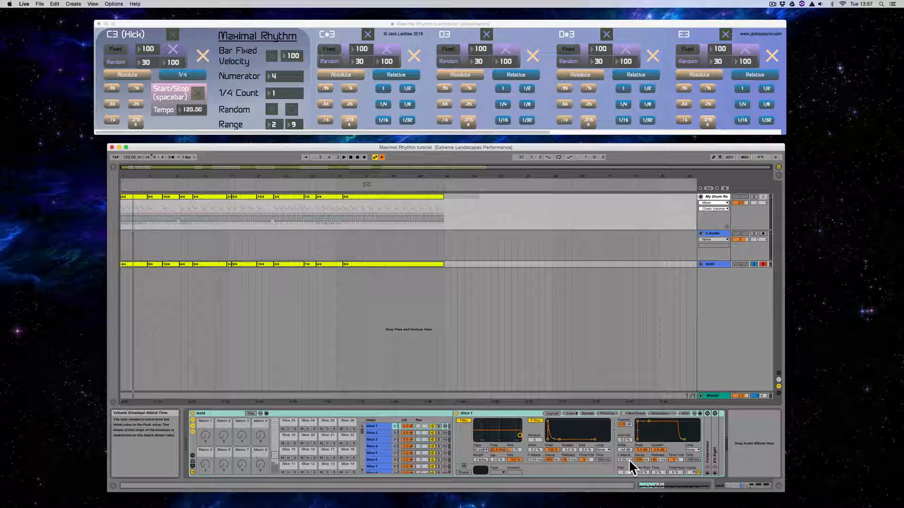
- Lengthen the volume envelope attack of Slice 1 and copy the value to its sibling slices
drag(623, 459, 624, 452)
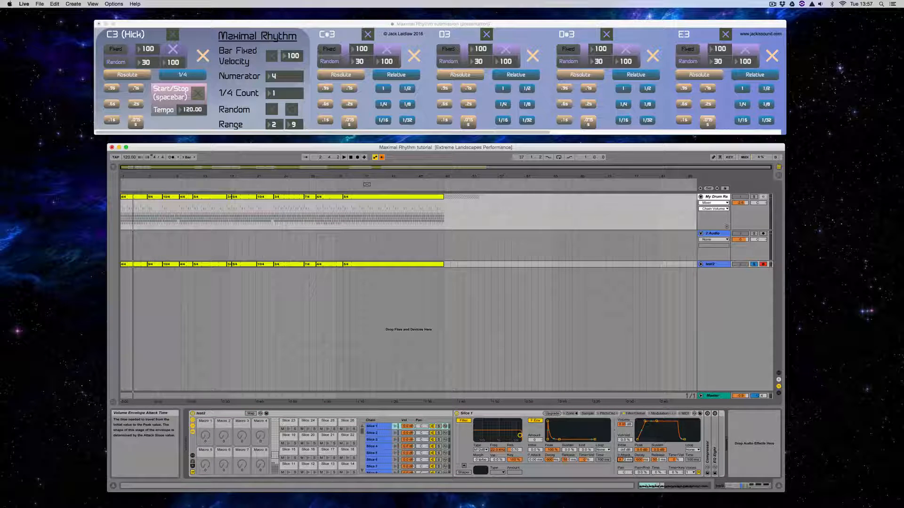
right_click(624, 459)
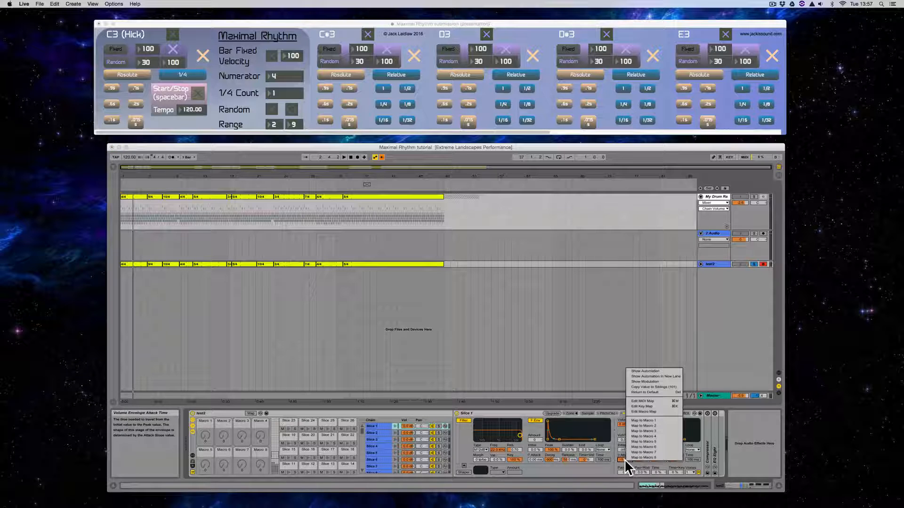
click(659, 387)
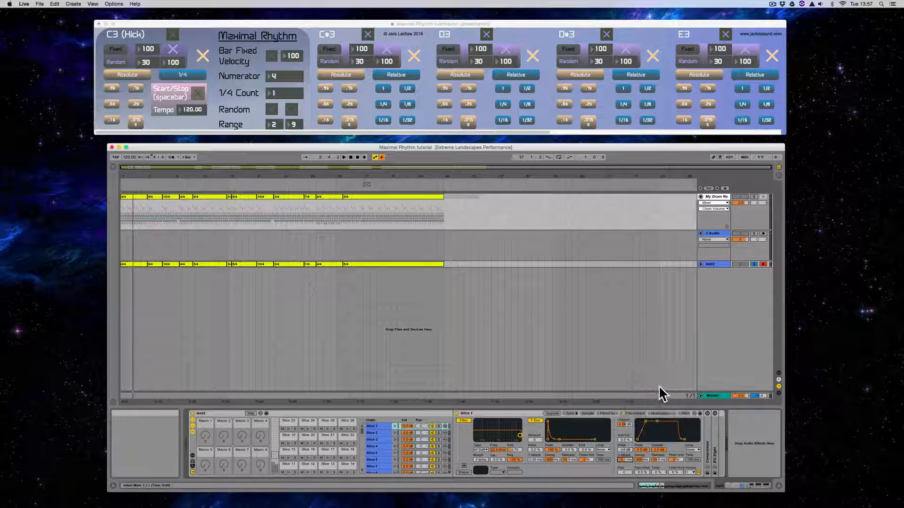
- Check the volume envelope attack on Slices 6, 5, 4, 3 and 2 of the test2 rack
click(382, 460)
click(380, 453)
click(380, 446)
click(380, 439)
click(381, 433)
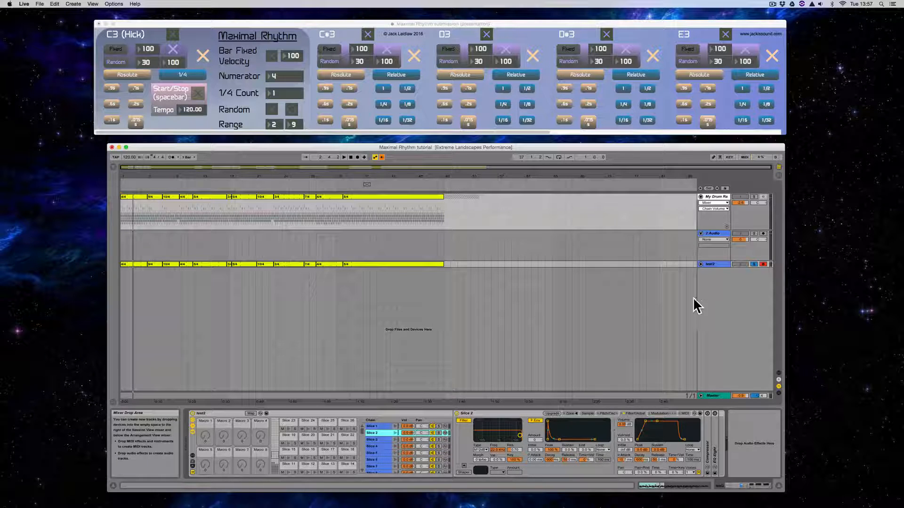
- Play the arrangement, take the test2 track out of solo and lower its volume against the drums
key(space)
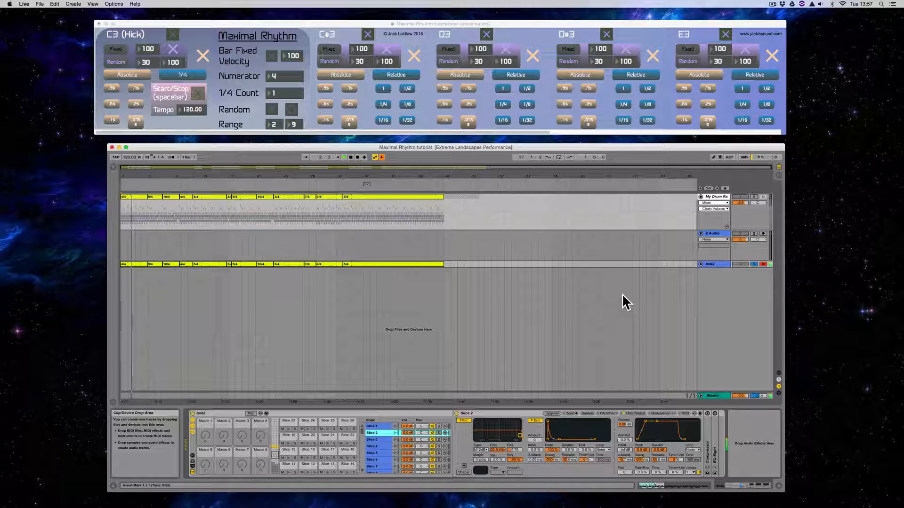
click(753, 264)
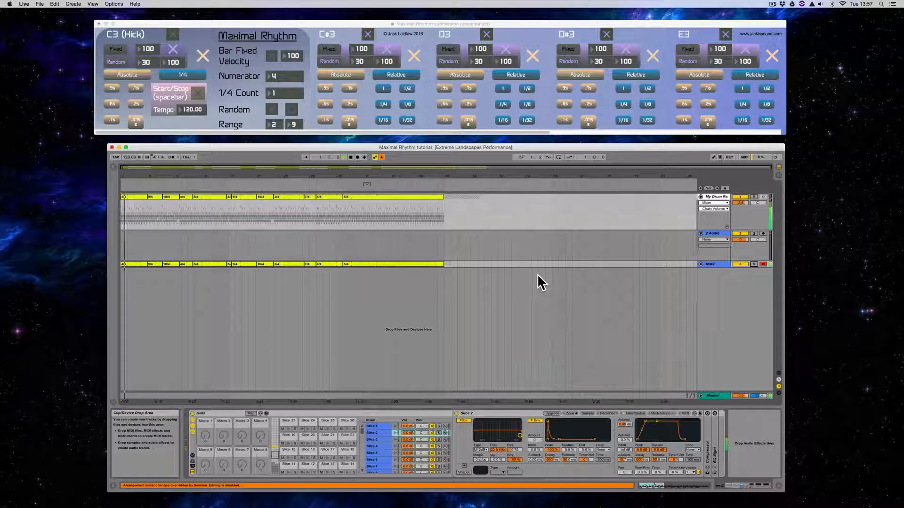
key(Tab)
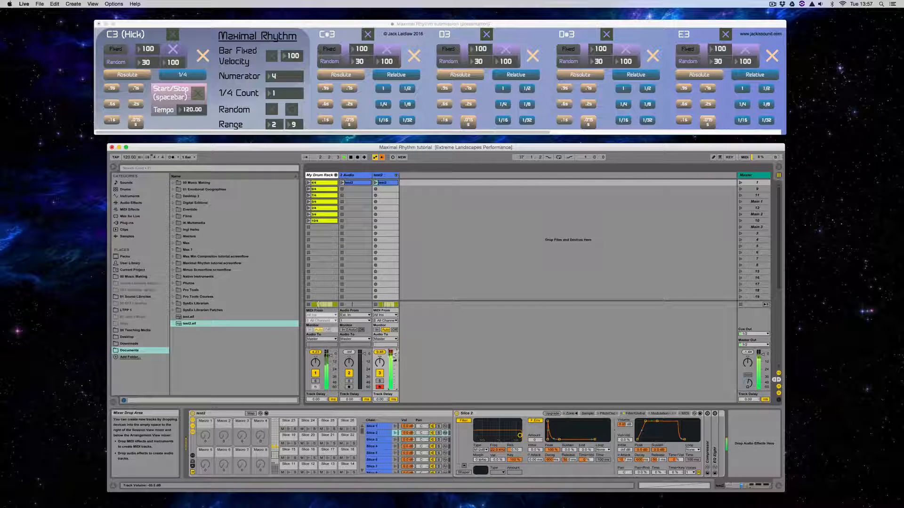
drag(394, 354, 395, 362)
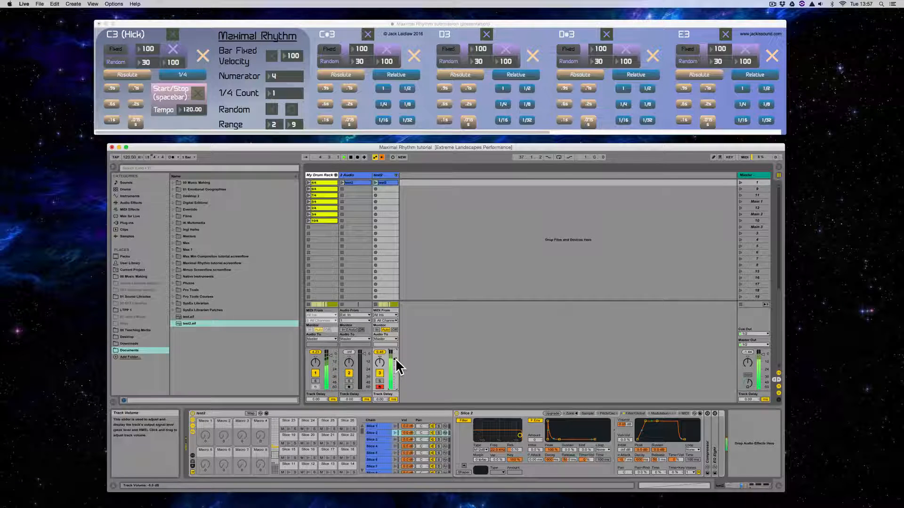
key(Tab)
key(Tab)
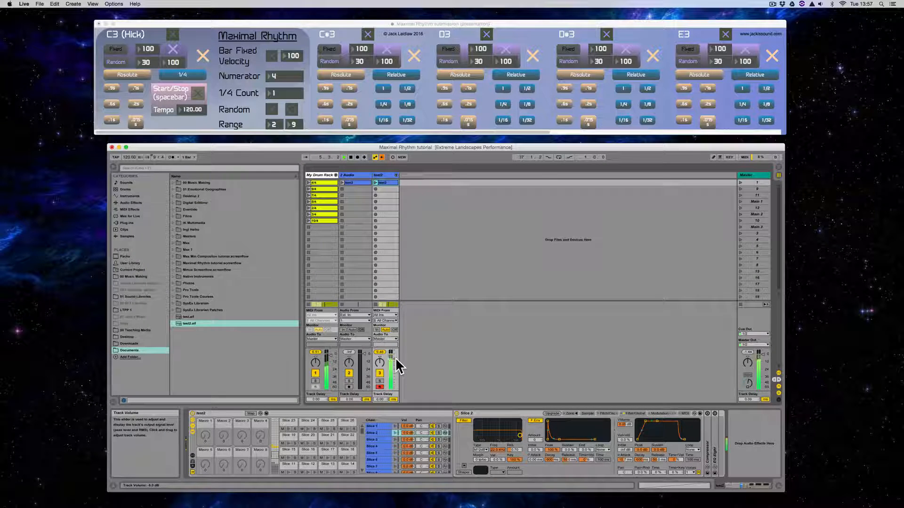